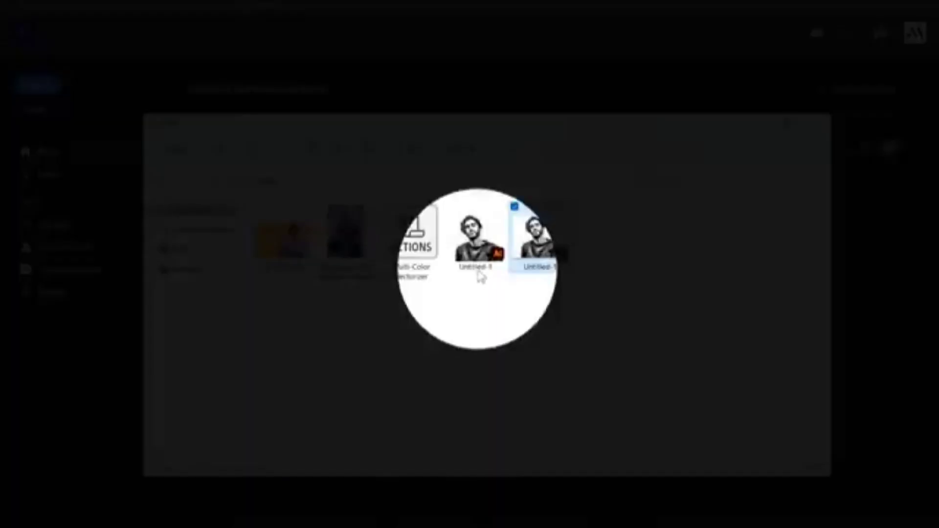
pyautogui.click(479, 273)
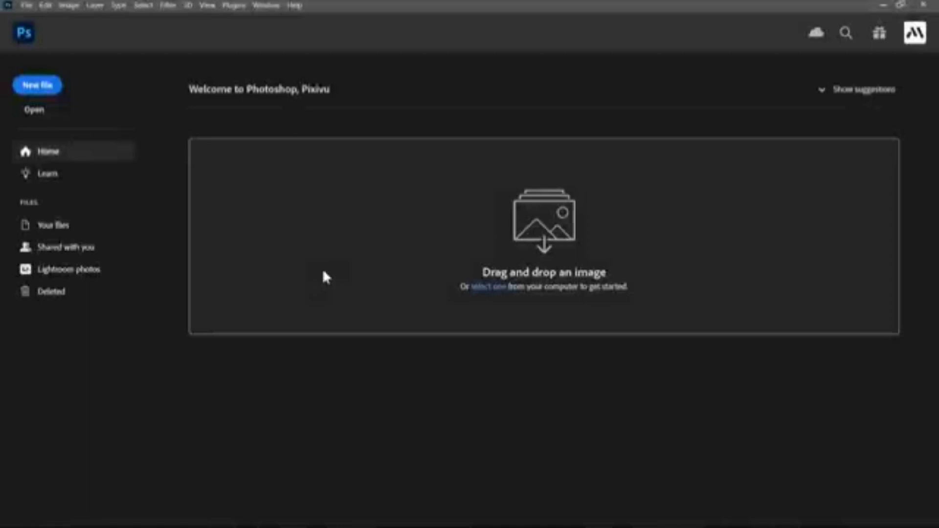
# Create a new 2500 × 2000 pixel RGB document at 300 pixels/inch with a white background.
pyautogui.click(43, 87)
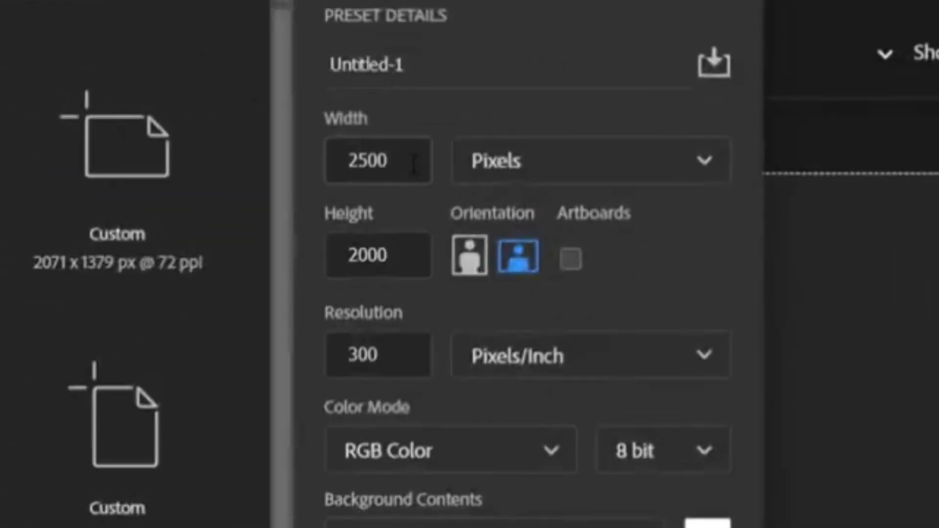
pyautogui.click(413, 164)
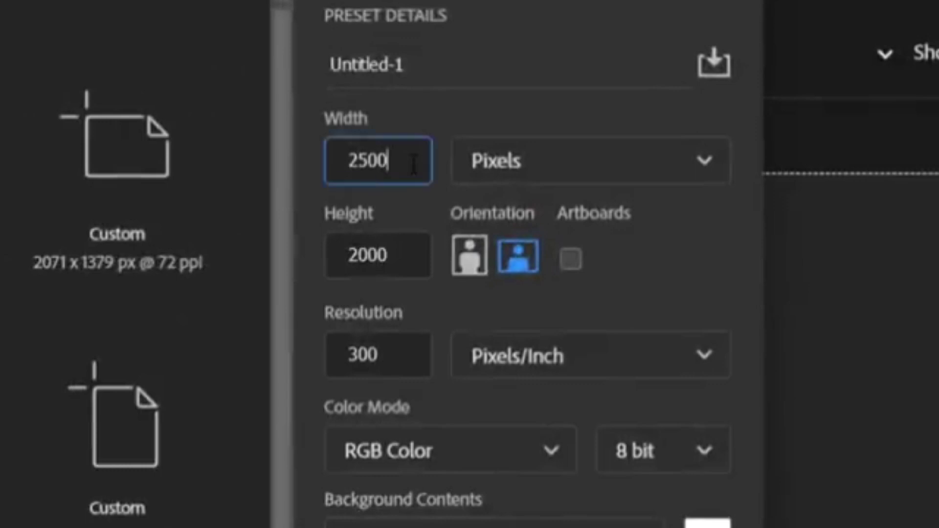
pyautogui.press('Tab')
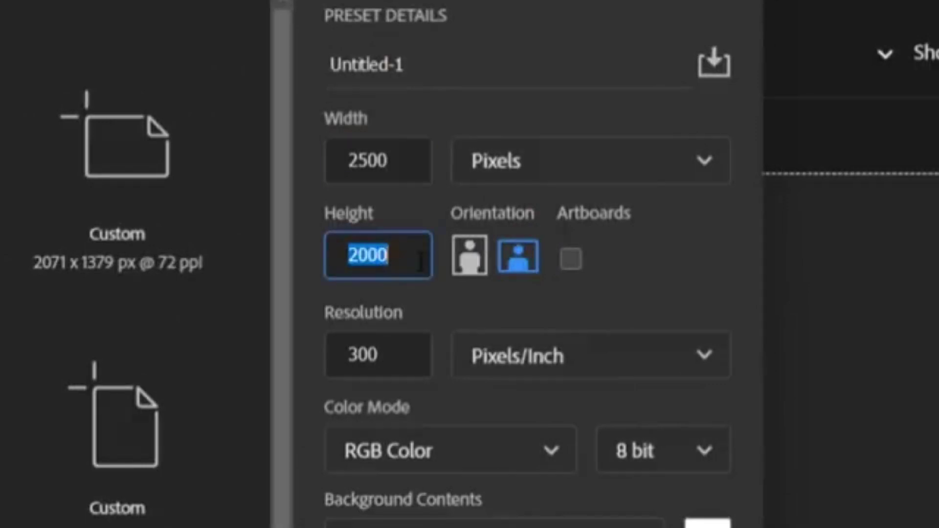
pyautogui.click(397, 348)
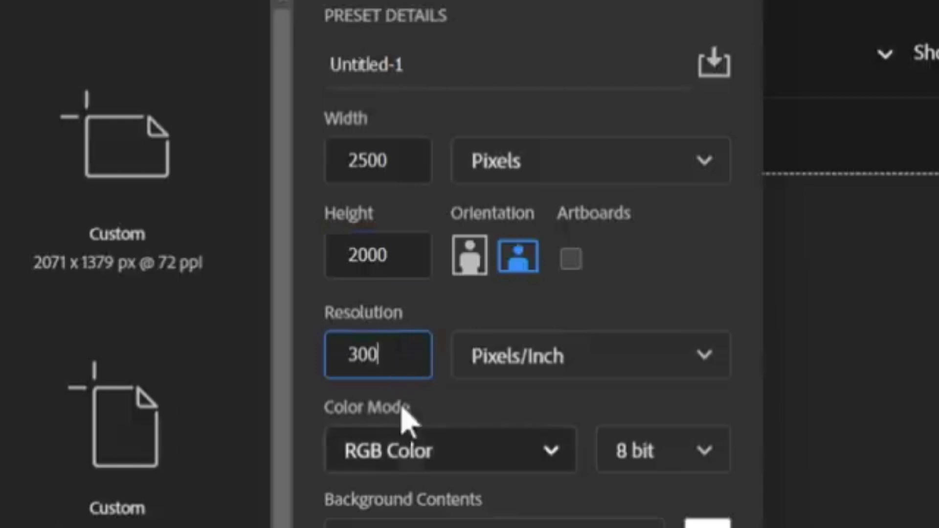
pyautogui.click(414, 499)
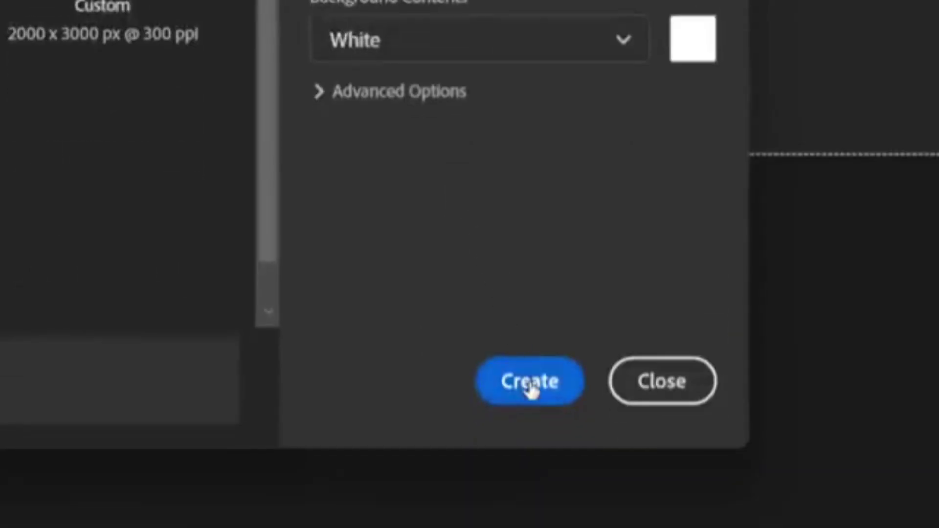
pyautogui.click(530, 383)
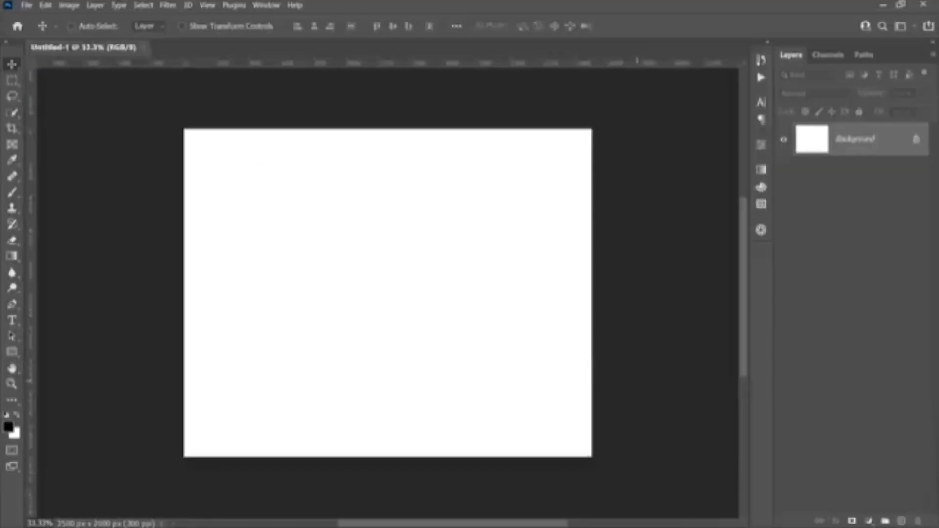
# Place the portrait photo as an embedded image, then position and enlarge it so the man's head and shoulders fill the canvas.
pyautogui.click(27, 5)
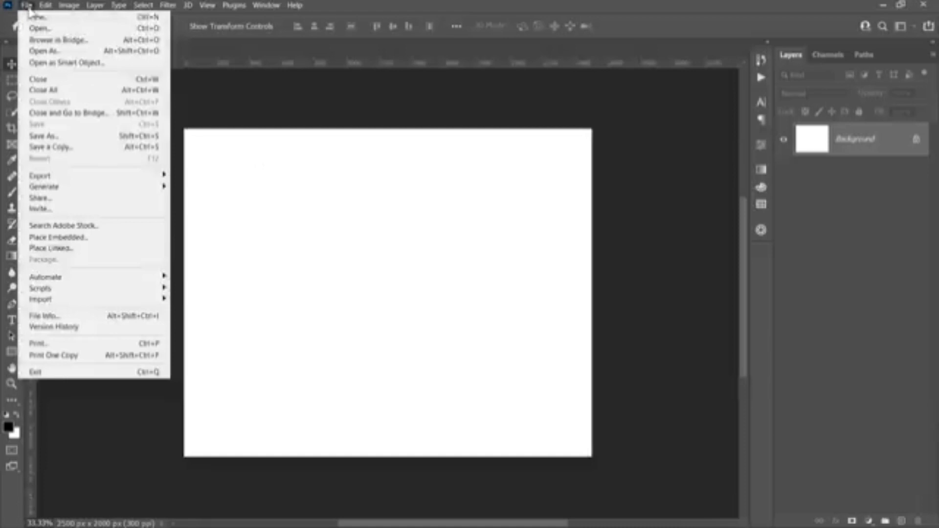
pyautogui.click(115, 237)
pyautogui.click(210, 127)
pyautogui.click(366, 273)
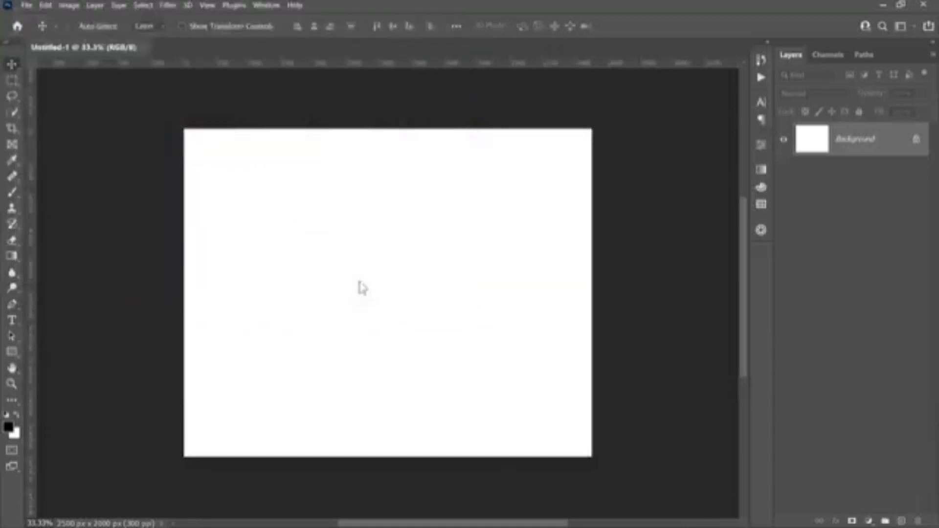
pyautogui.moveTo(491, 156); pyautogui.dragTo(470, 248)
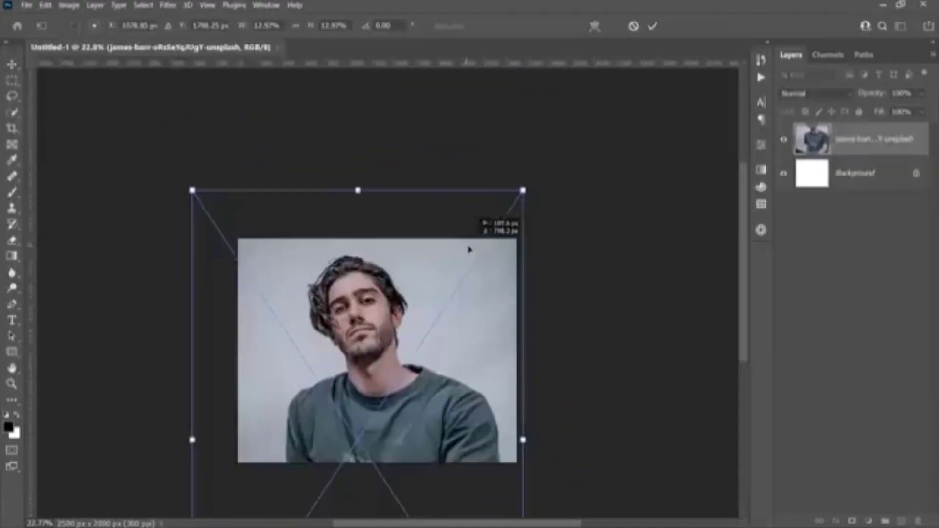
pyautogui.moveTo(523, 191); pyautogui.dragTo(532, 176)
pyautogui.press('Return')
pyautogui.hotkey('ctrl', '+')
pyautogui.hotkey('ctrl', '+')
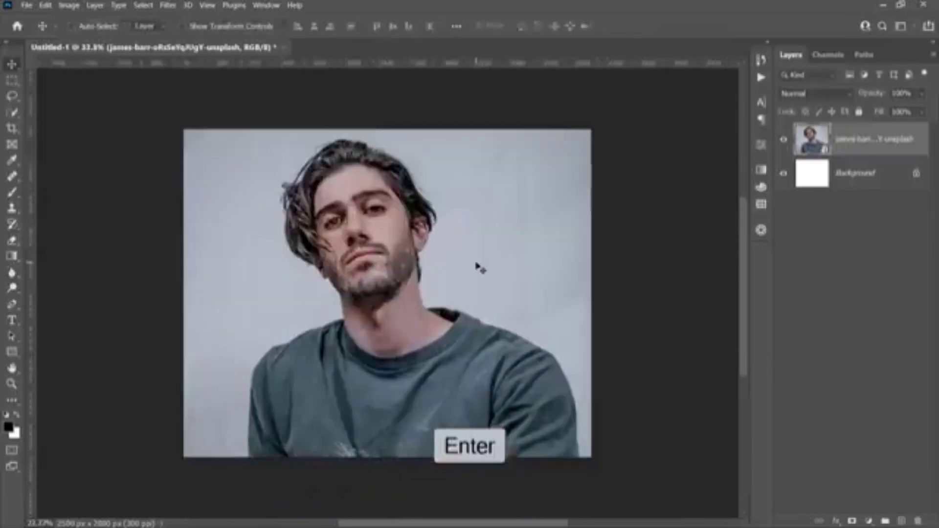
# Try selecting the man by brushing over him with the Quick Selection tool, and clear the selection.
pyautogui.click(14, 114)
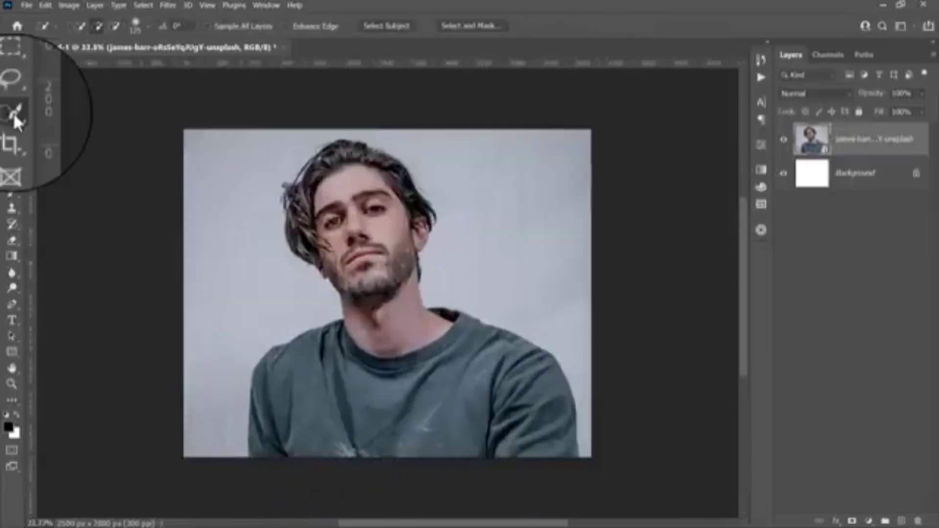
pyautogui.moveTo(365, 181)
pyautogui.mouseDown()
pyautogui.moveTo(309, 213)
pyautogui.moveTo(377, 245)
pyautogui.moveTo(371, 338)
pyautogui.moveTo(430, 413)
pyautogui.moveTo(502, 403)
pyautogui.mouseUp()
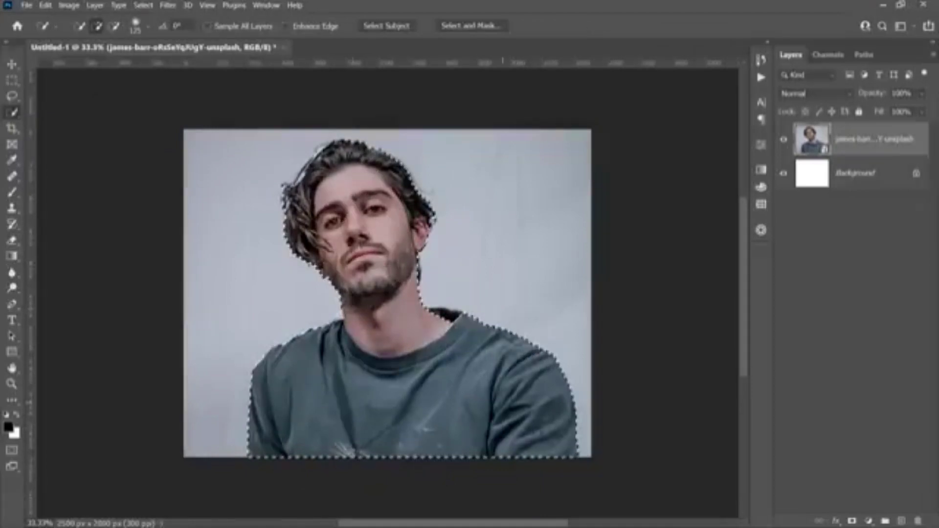
pyautogui.click(441, 323)
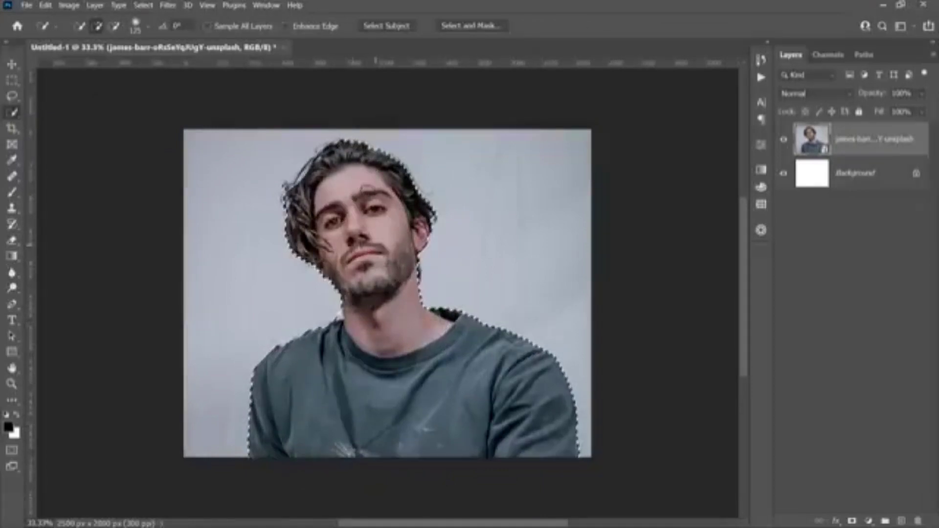
pyautogui.hotkey('ctrl', 'd')
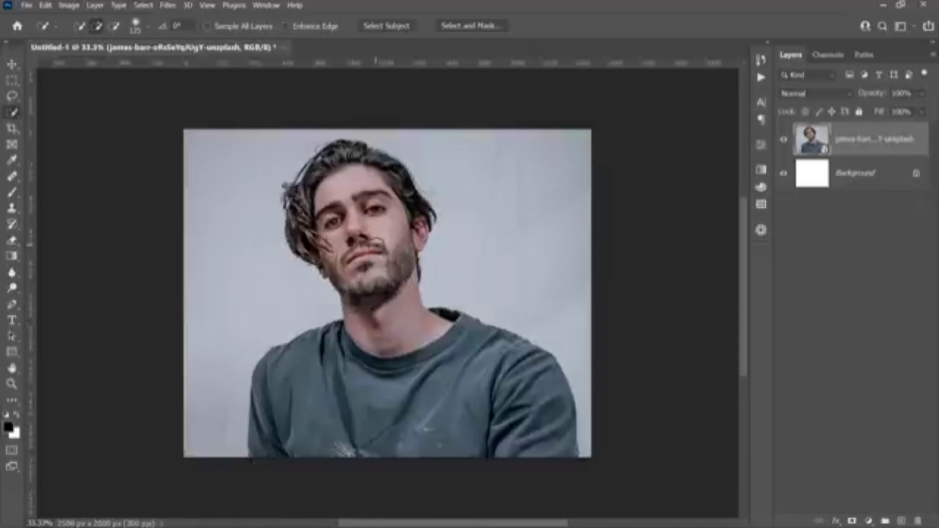
# Select the man automatically with Select Subject and hide the photo's backdrop with a layer mask.
pyautogui.click(391, 24)
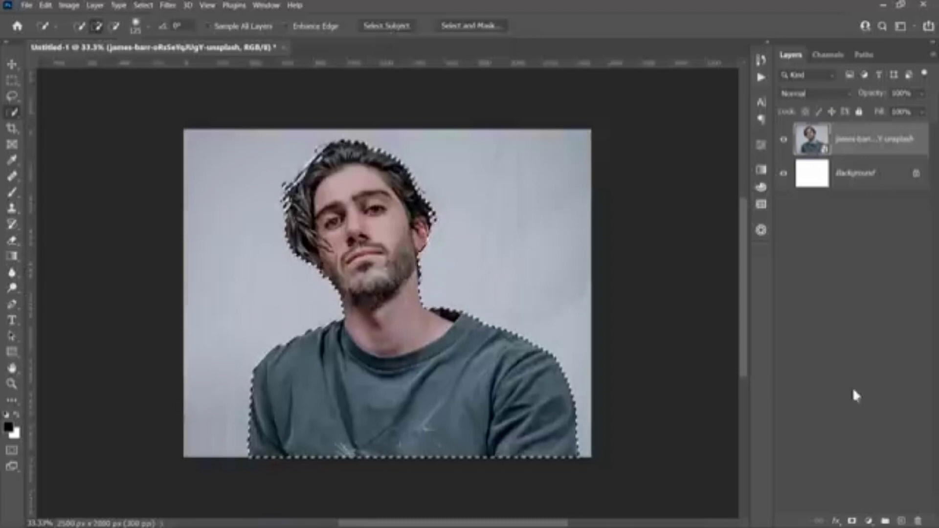
pyautogui.click(851, 522)
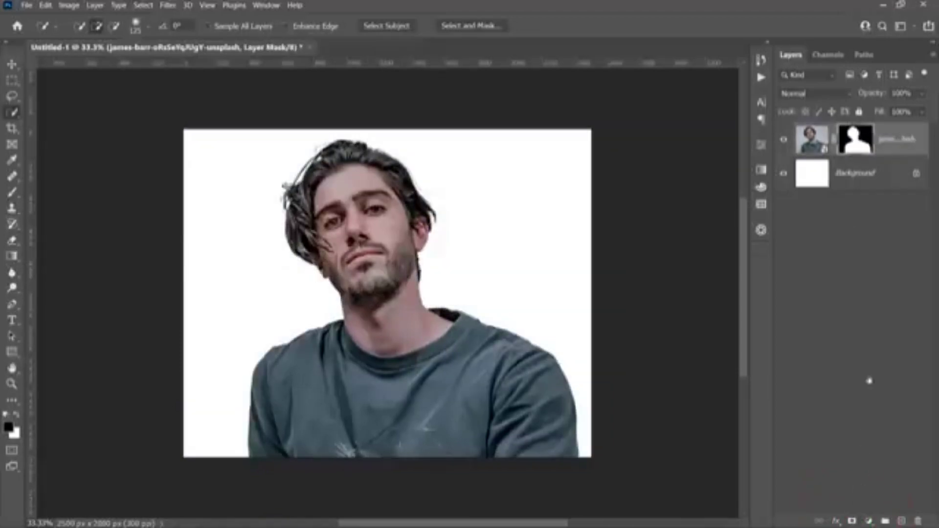
# Convert the masked portrait layer to a smart object and delete the white Background layer.
pyautogui.rightClick(895, 153)
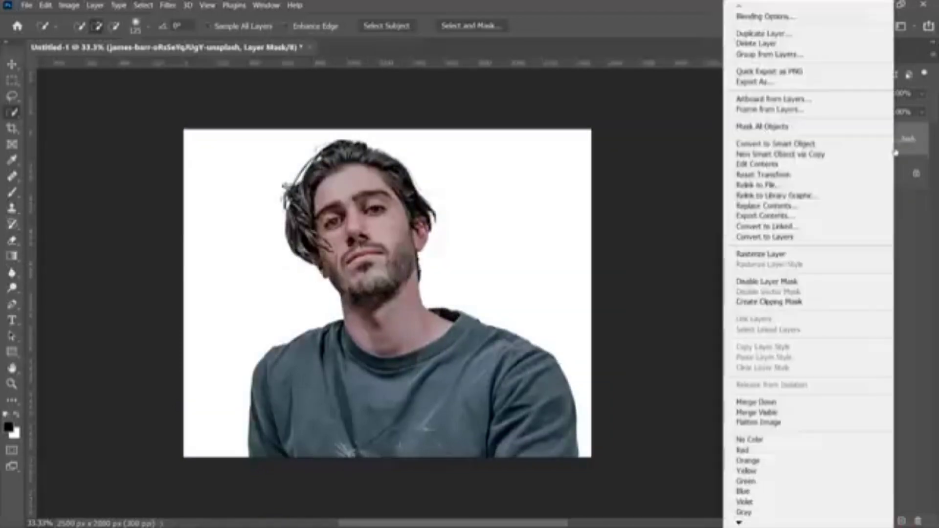
pyautogui.click(848, 145)
pyautogui.click(853, 175)
pyautogui.press('Delete')
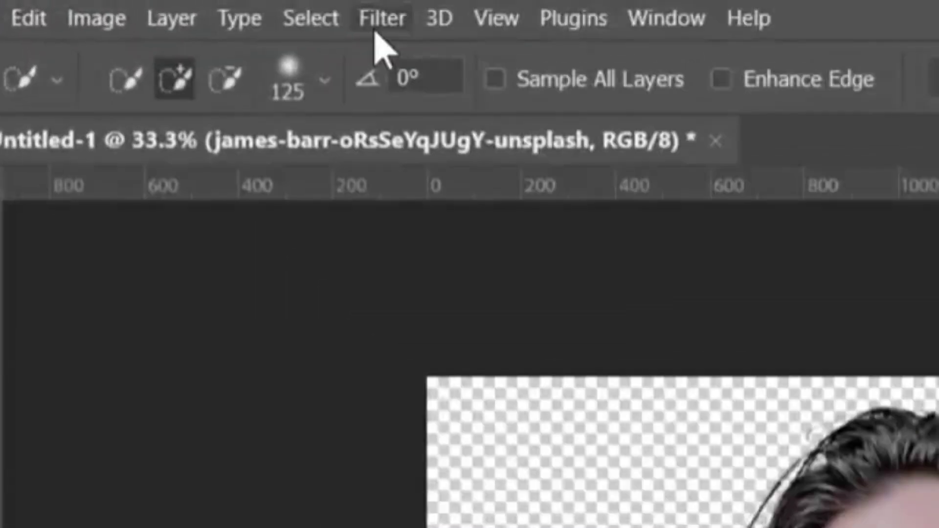
# Apply the Oil Paint filter to the portrait with Stylization 5.0, Cleanliness 3.0, Scale 0.1, Bristle Detail 0.0 and Lighting off.
pyautogui.press('v')
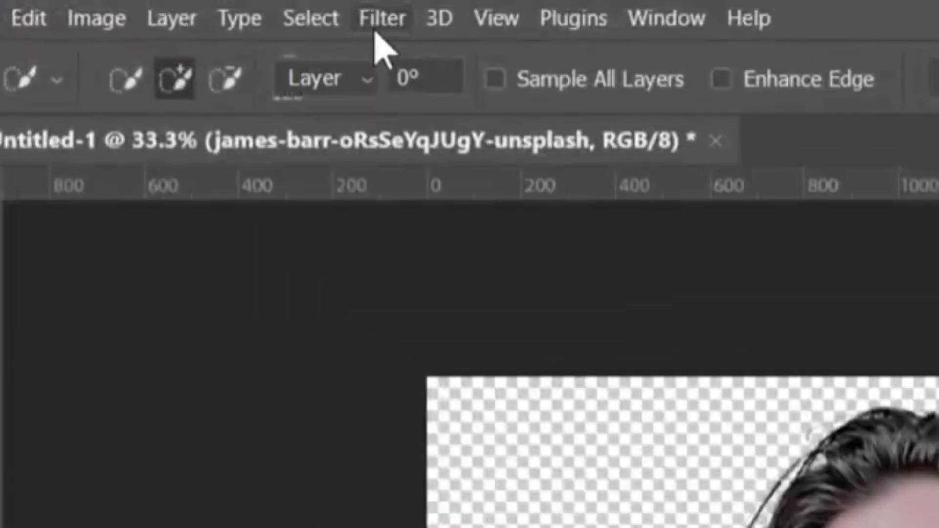
pyautogui.click(377, 27)
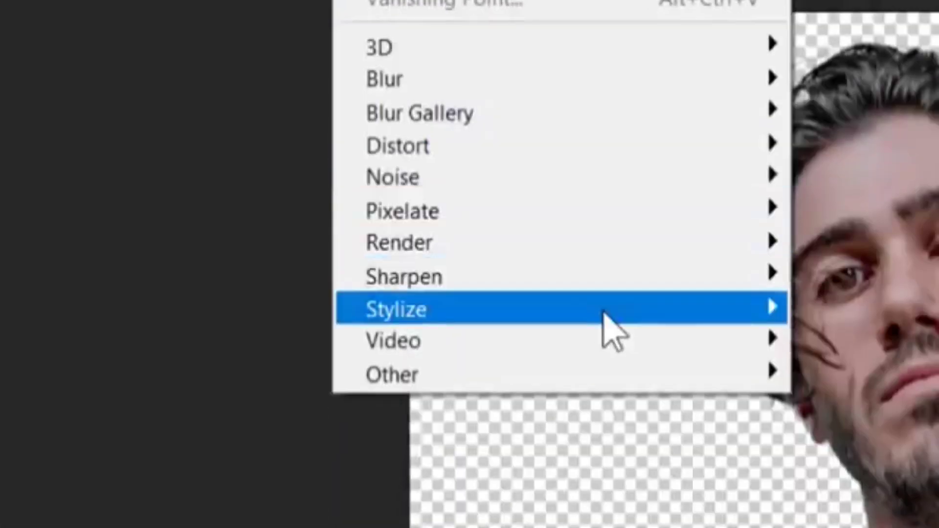
pyautogui.moveTo(782, 295)
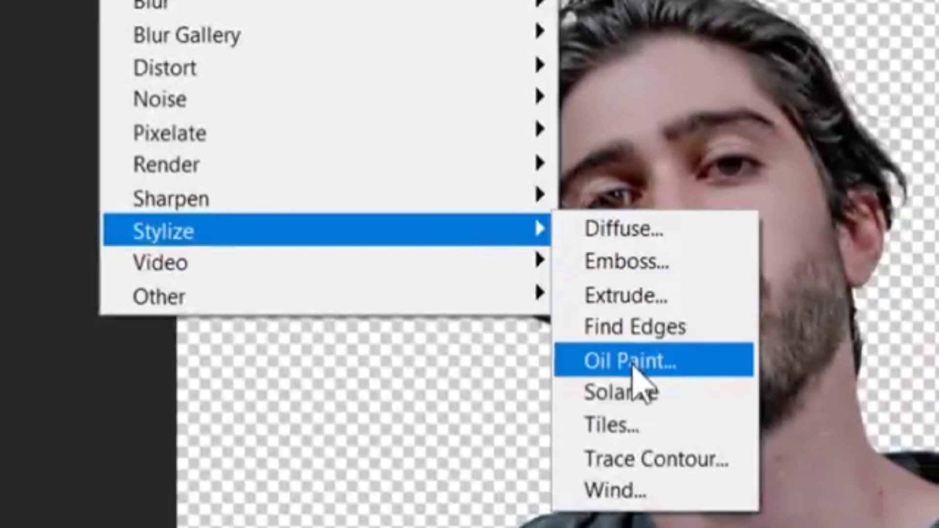
pyautogui.click(633, 368)
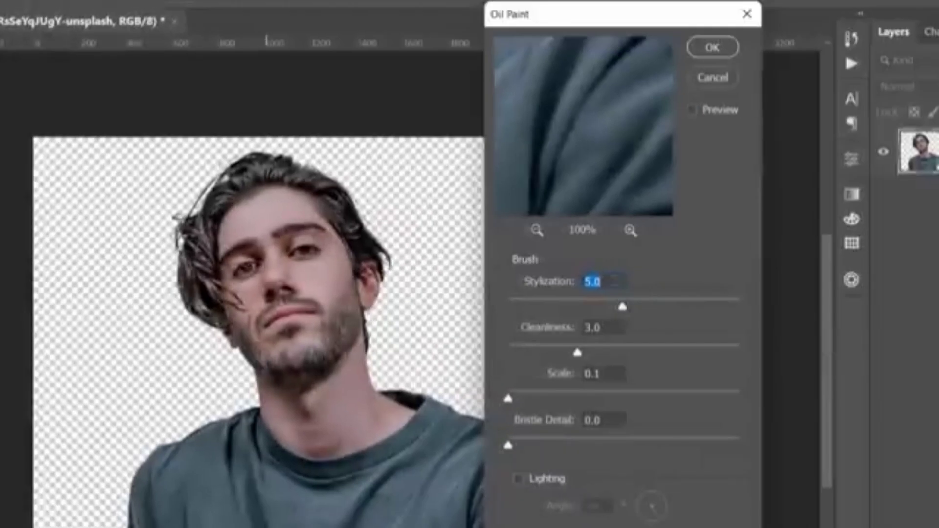
pyautogui.click(615, 281)
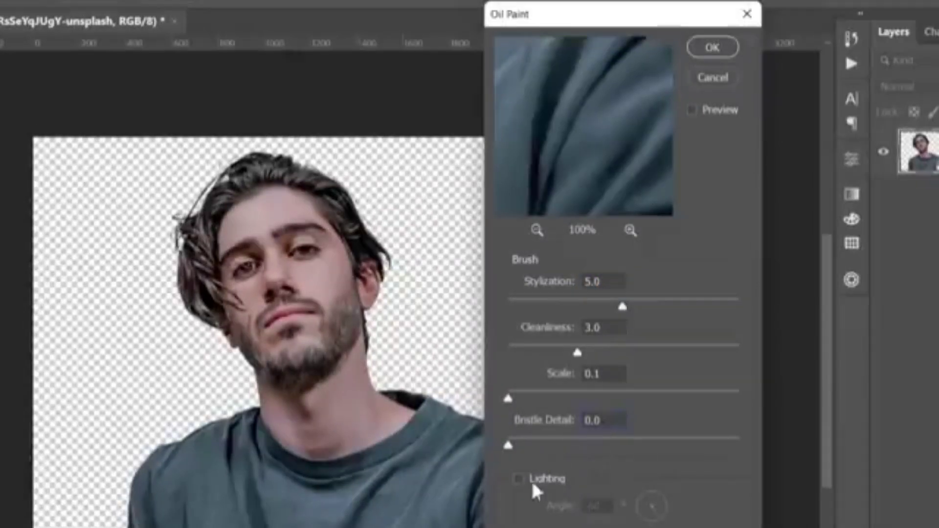
pyautogui.press('Tab')
pyautogui.click(290, 244)
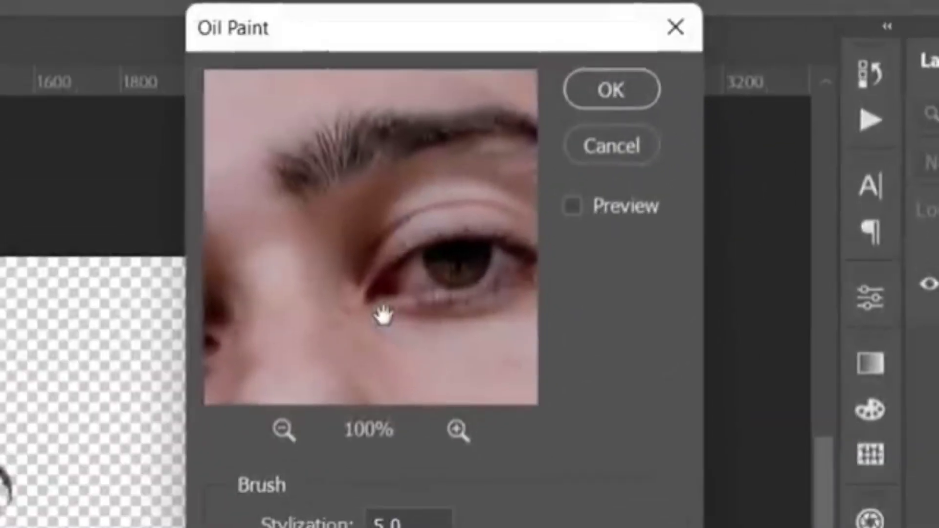
pyautogui.moveTo(590, 167); pyautogui.dragTo(571, 165)
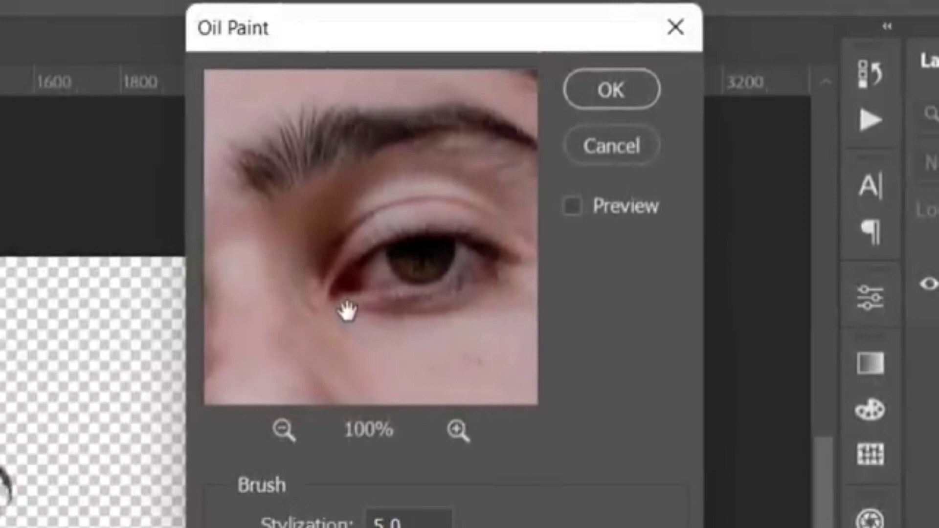
pyautogui.click(601, 94)
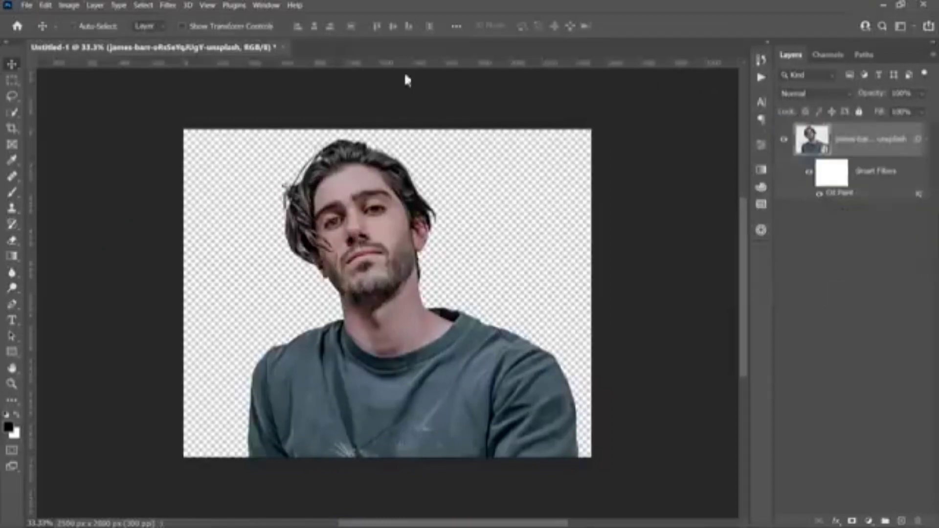
# Apply Poster Edges from the Filter Gallery with Edge Thickness 10, Edge Intensity 0 and Posterization 6.
pyautogui.click(167, 6)
pyautogui.click(192, 67)
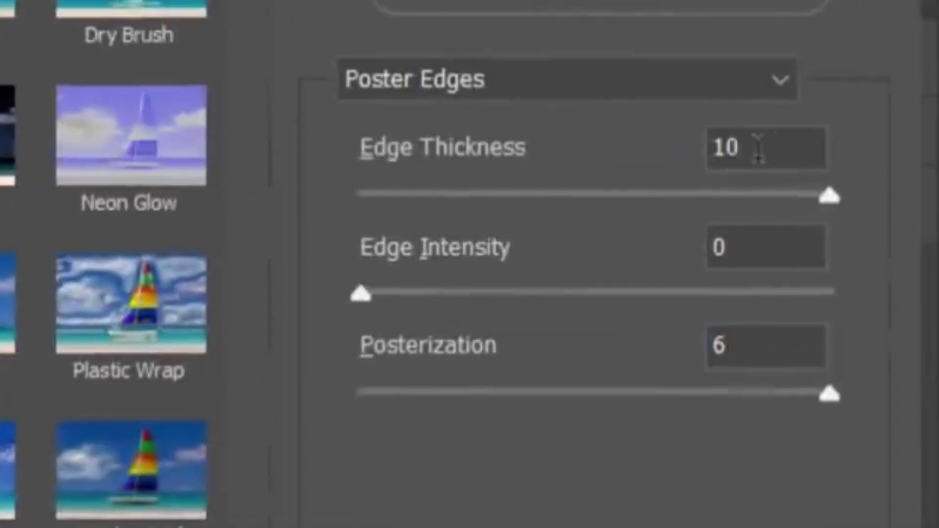
pyautogui.click(934, 158)
pyautogui.click(766, 247)
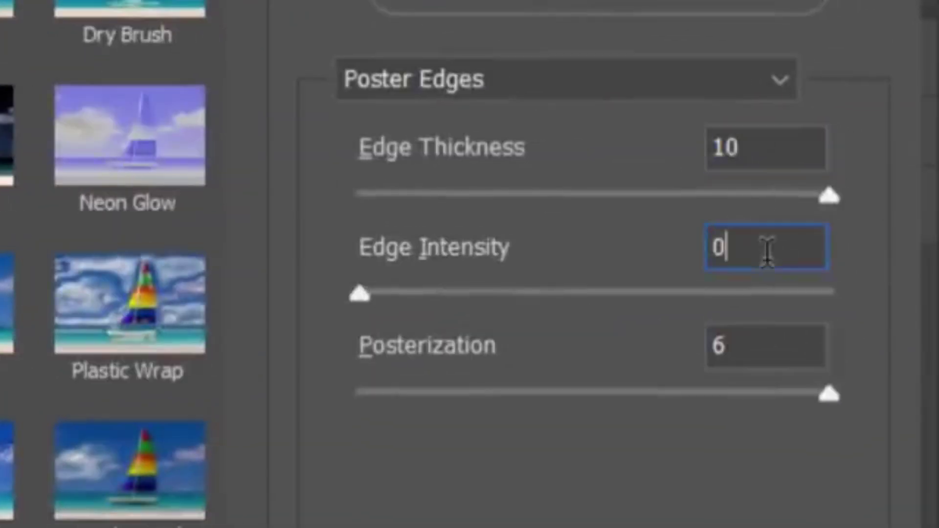
pyautogui.doubleClick(756, 360)
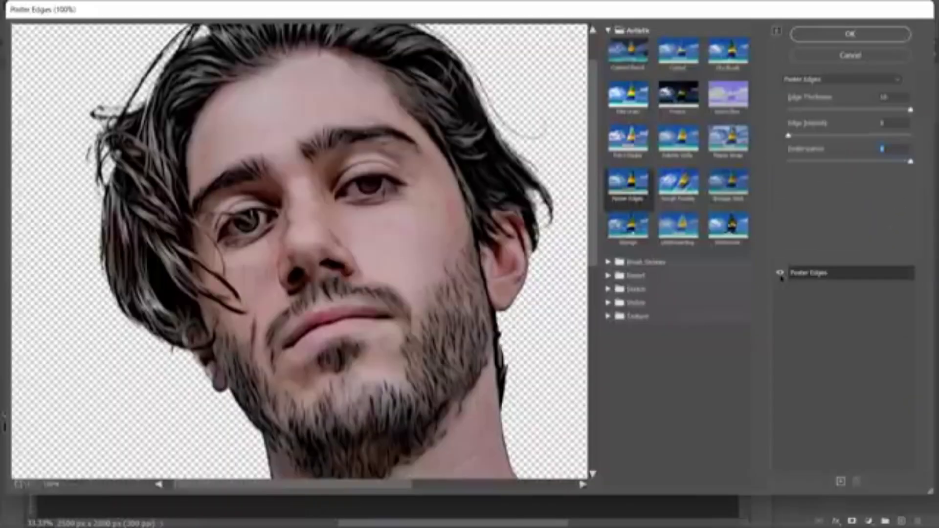
pyautogui.click(780, 277)
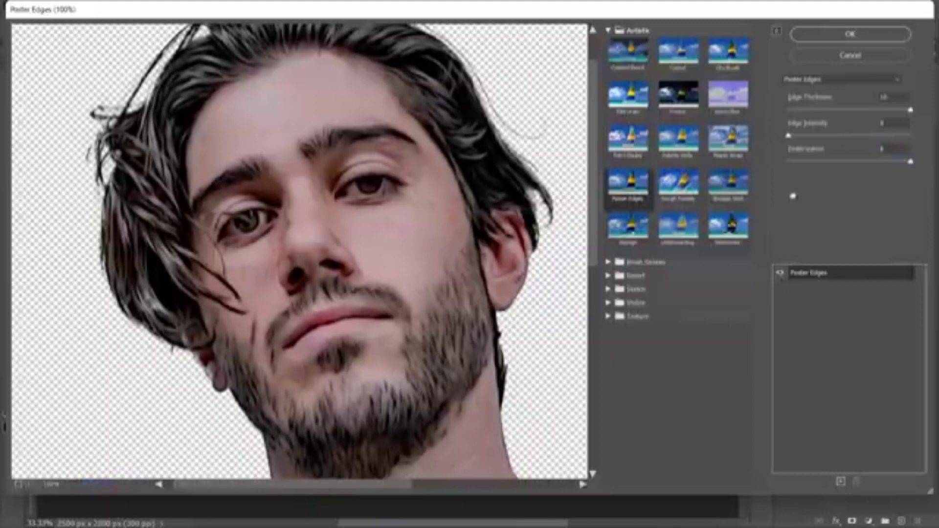
pyautogui.click(826, 35)
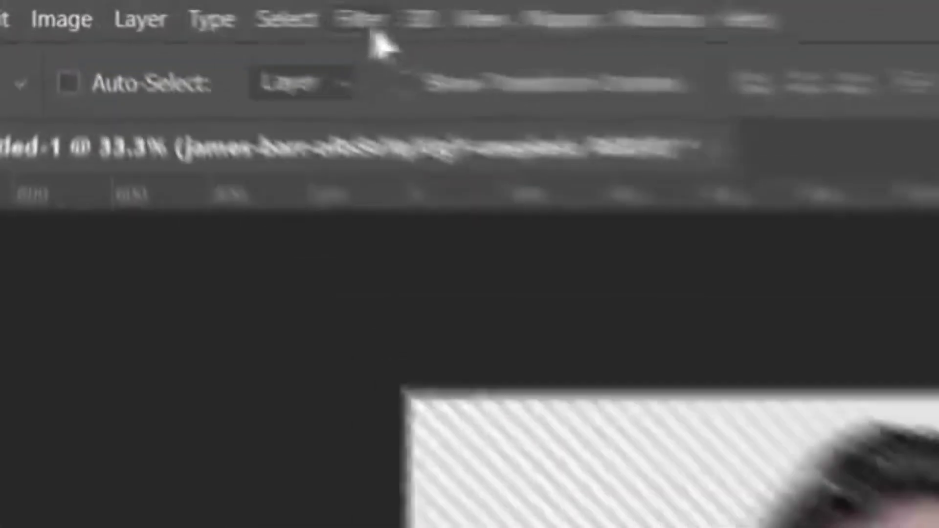
# Apply Surface Blur with Radius 20 and Threshold 10, and place a copy of the Oil Paint smart filter above it.
pyautogui.click(168, 6)
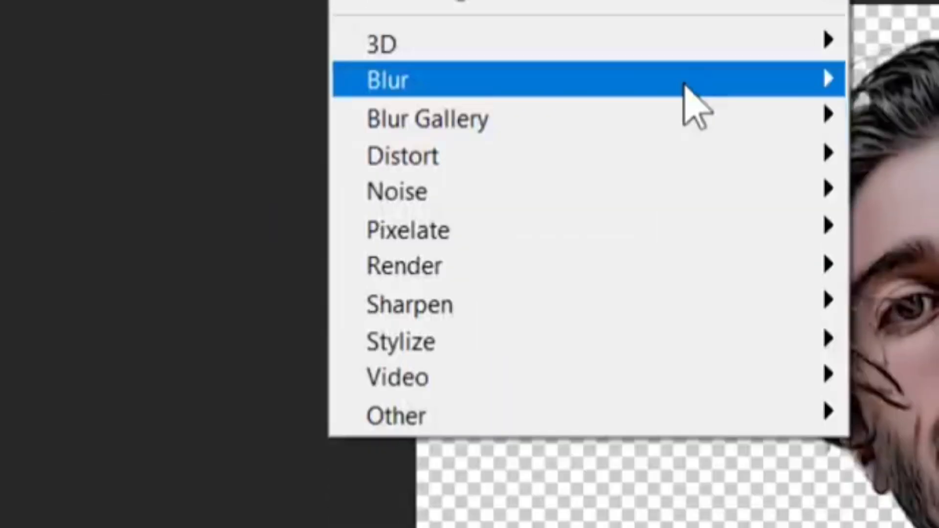
pyautogui.moveTo(684, 85)
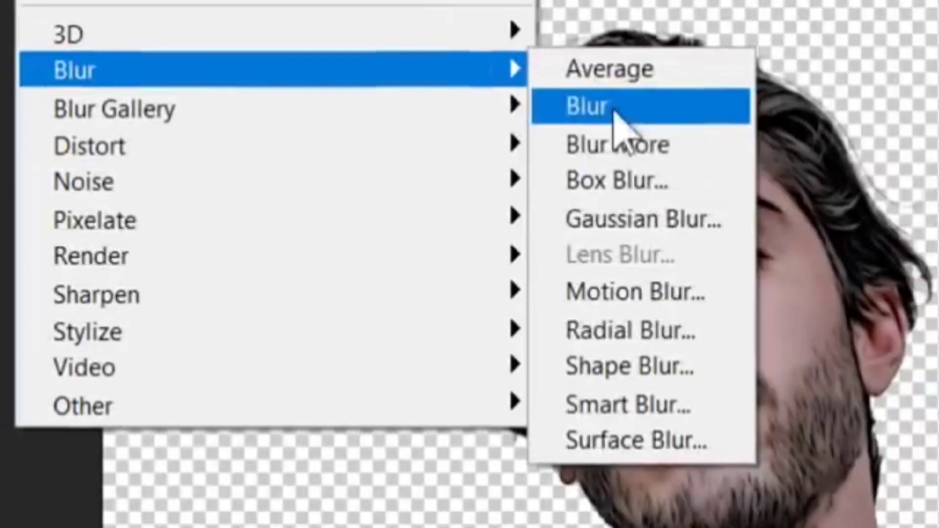
pyautogui.click(664, 446)
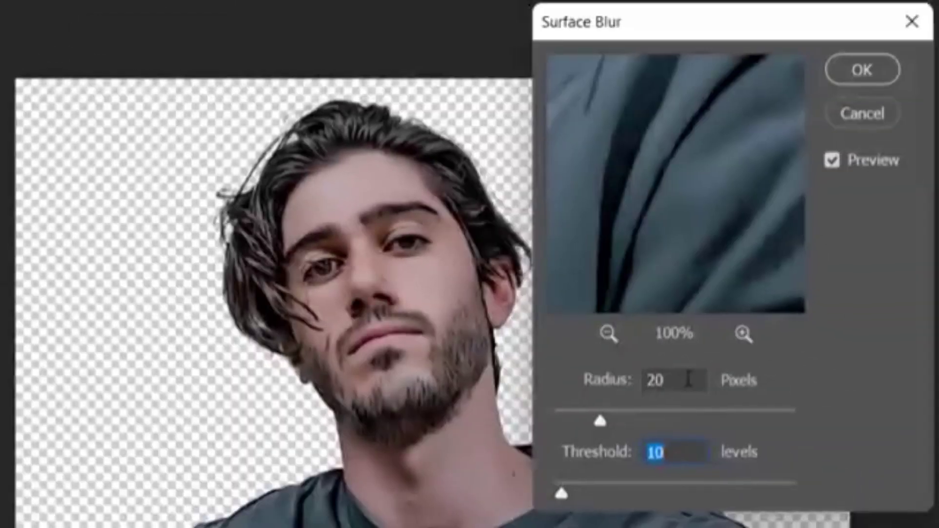
pyautogui.click(688, 380)
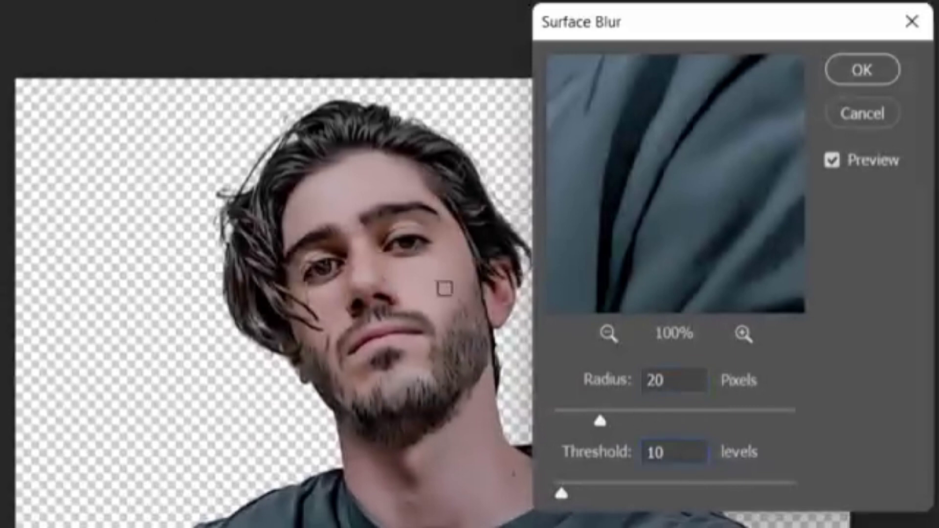
pyautogui.click(421, 272)
pyautogui.moveTo(669, 251); pyautogui.dragTo(611, 94)
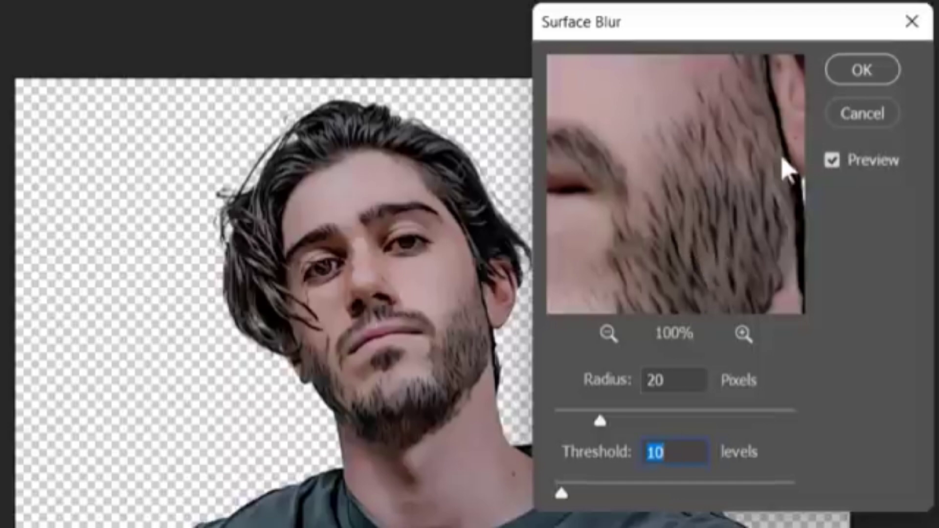
pyautogui.click(857, 80)
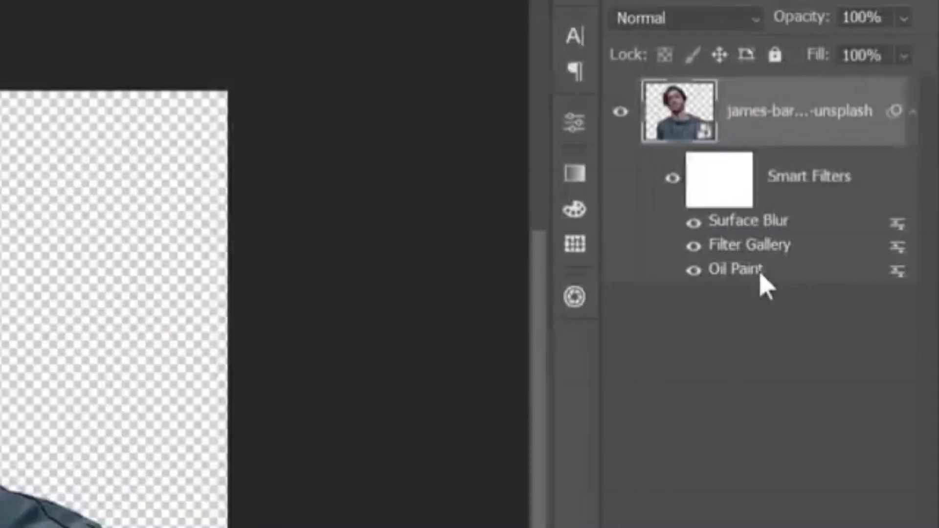
pyautogui.press('alt')
pyautogui.moveTo(761, 278); pyautogui.dragTo(787, 214)
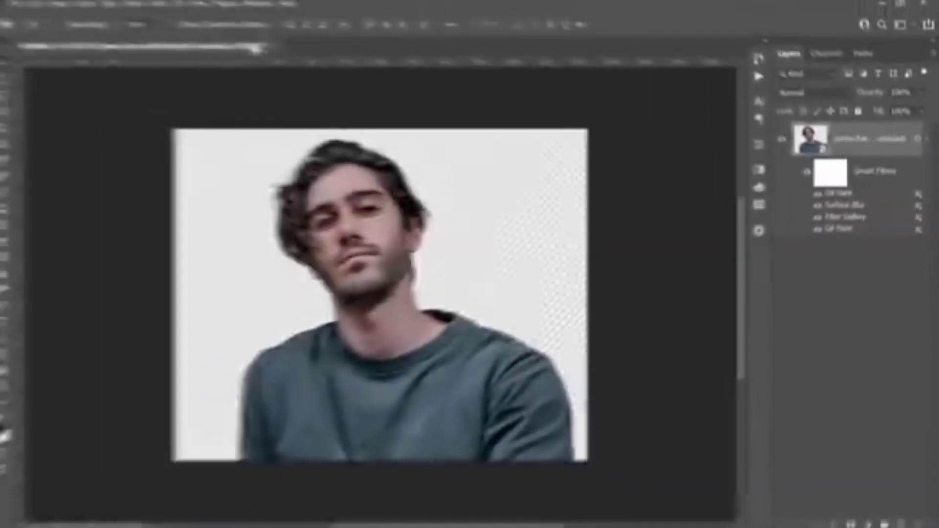
# Apply Unsharp Mask to the portrait with Amount 150%, Radius 8.0 and Threshold 8, comparing the face with the preview off and on.
pyautogui.click(167, 5)
pyautogui.moveTo(260, 219)
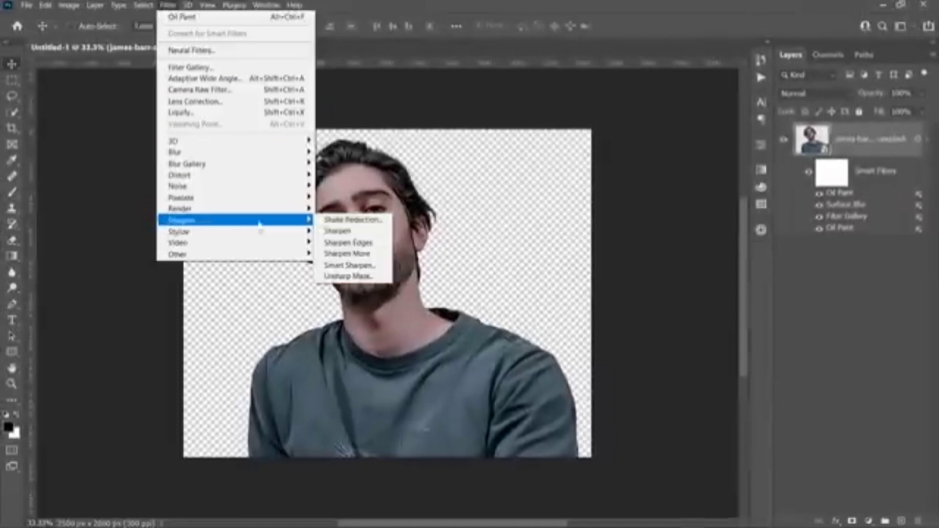
pyautogui.click(345, 277)
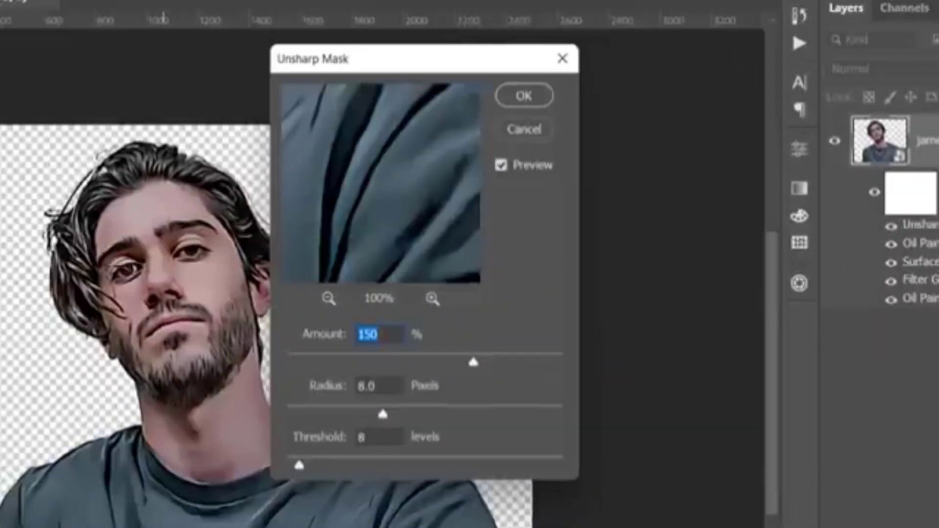
pyautogui.click(393, 335)
pyautogui.click(186, 295)
pyautogui.scroll(5, 205, 292)
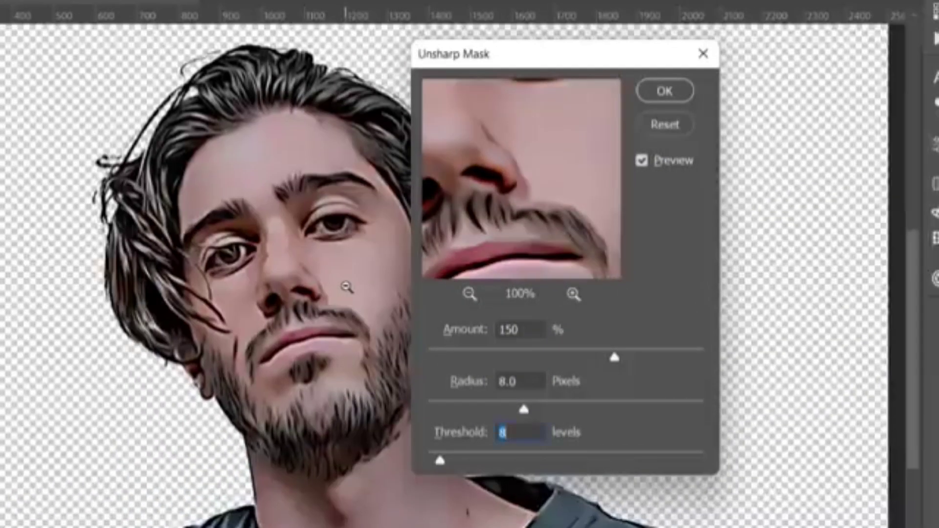
pyautogui.click(641, 166)
pyautogui.click(641, 165)
pyautogui.click(642, 165)
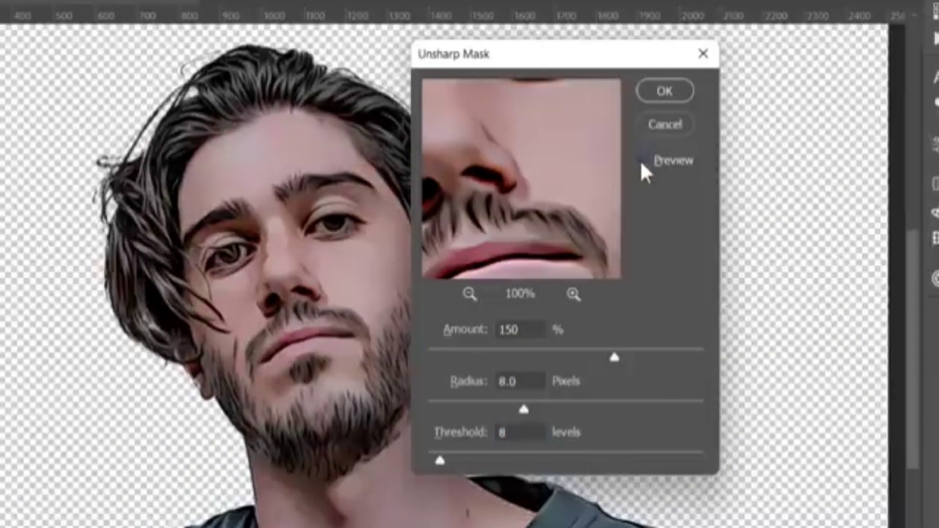
pyautogui.click(641, 163)
pyautogui.click(664, 91)
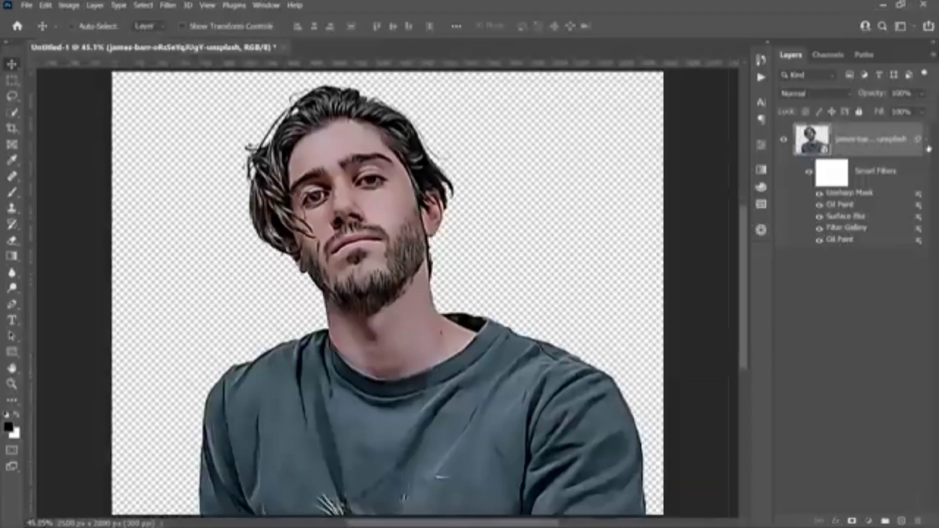
# Collapse the smart filter list and add a Levels and a Hue/Saturation adjustment layer, setting Saturation to -100.
pyautogui.click(927, 145)
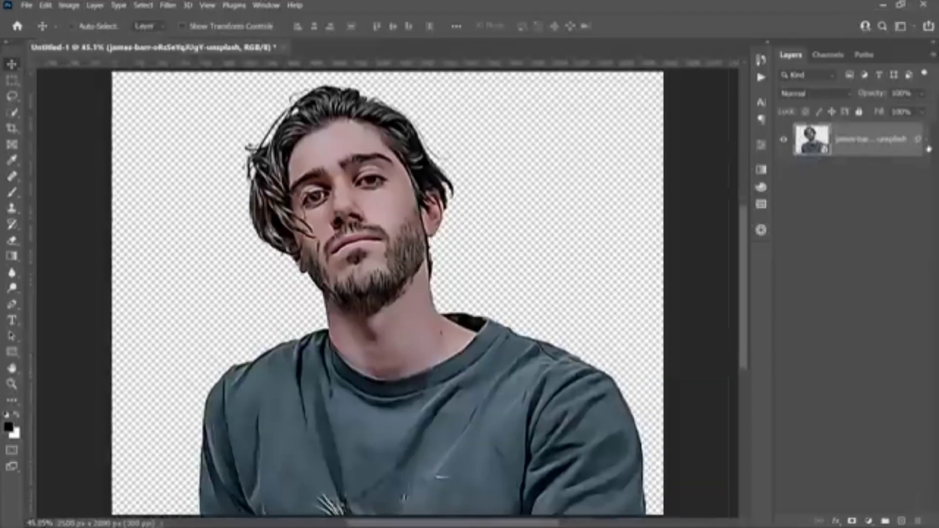
pyautogui.click(868, 521)
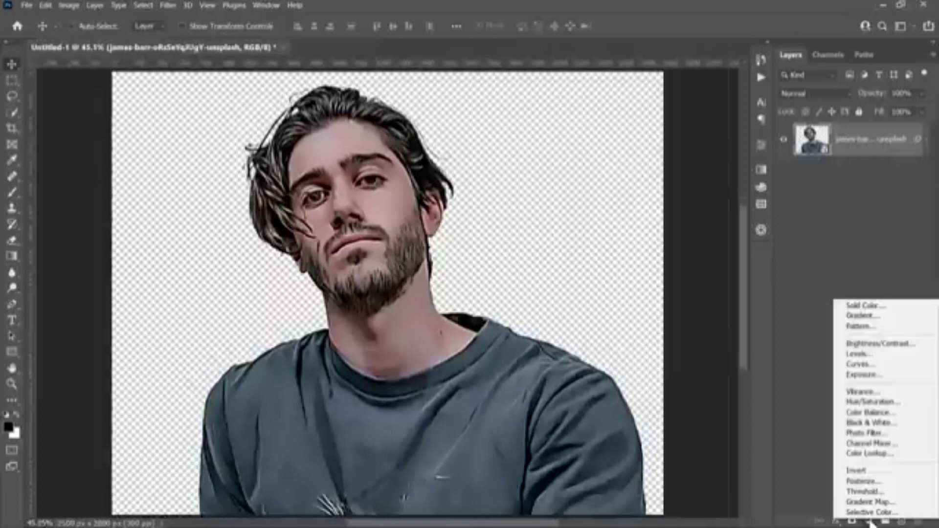
pyautogui.click(858, 353)
pyautogui.click(869, 521)
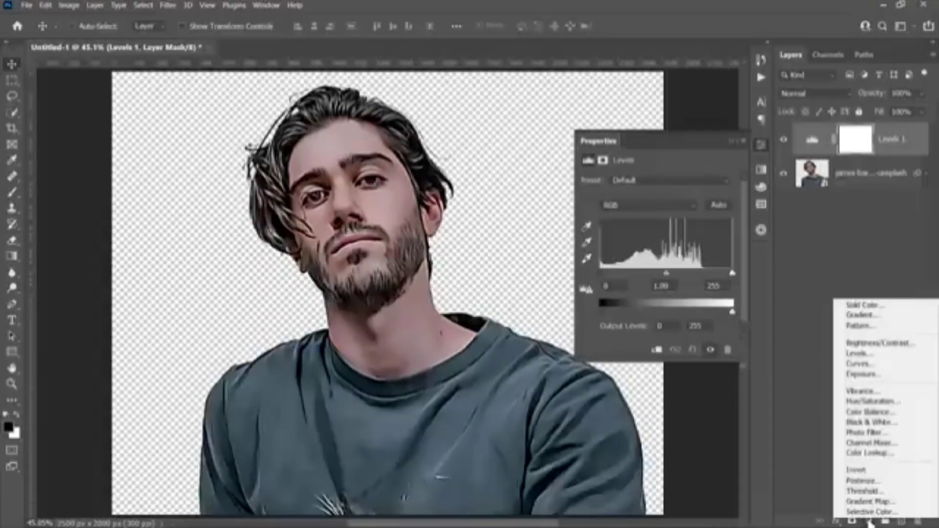
pyautogui.click(860, 401)
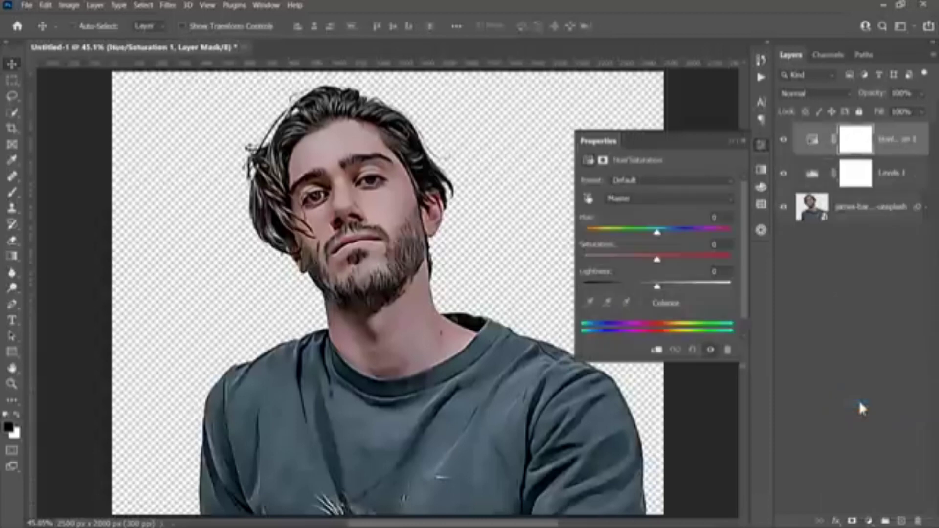
pyautogui.moveTo(657, 261); pyautogui.dragTo(566, 254)
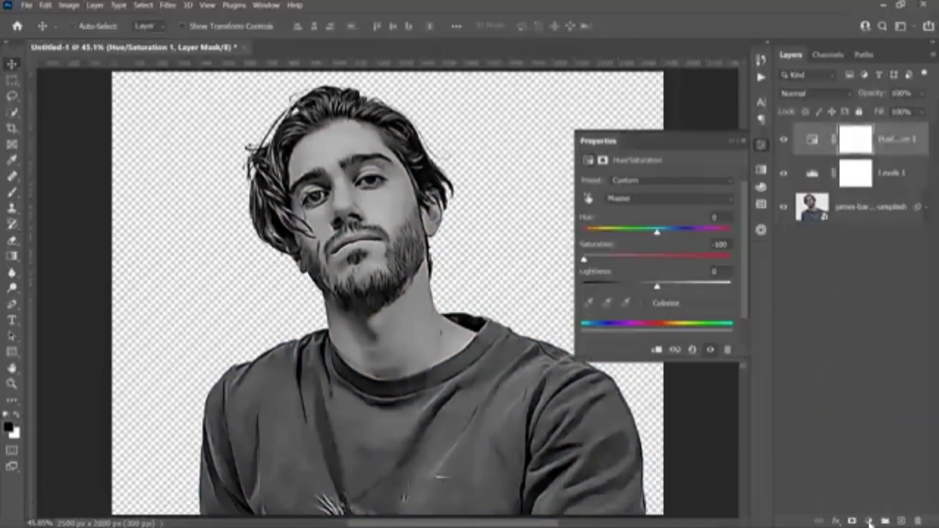
# Add a Posterize adjustment layer, try out different level counts and set Levels to 4.
pyautogui.click(869, 521)
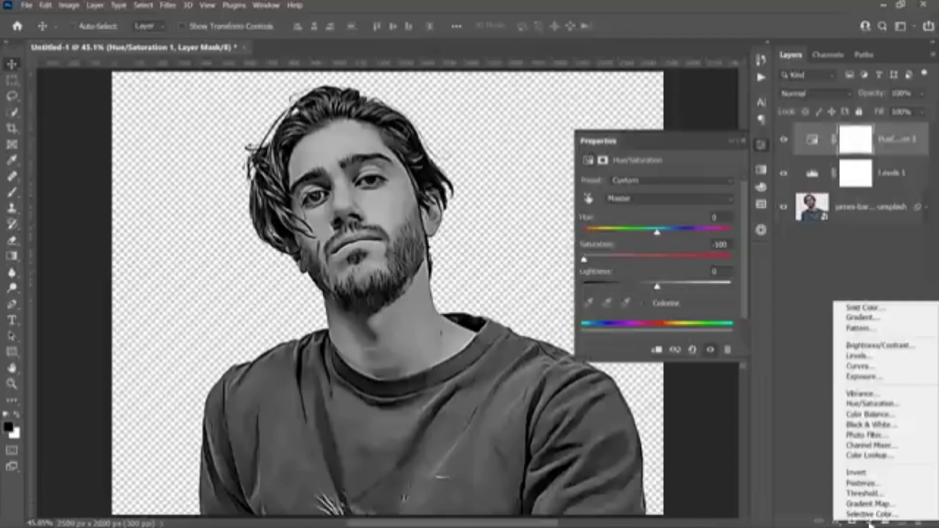
pyautogui.click(860, 483)
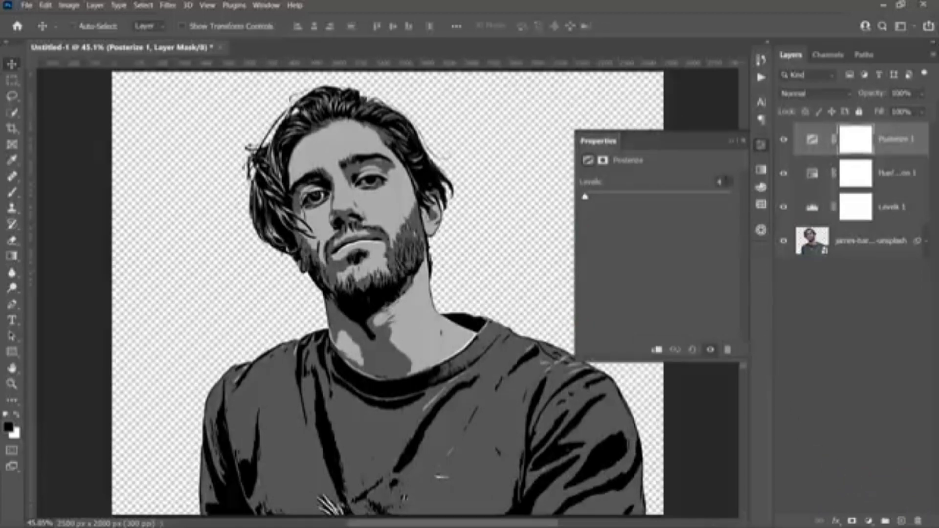
pyautogui.press('Down')
pyautogui.press('Down')
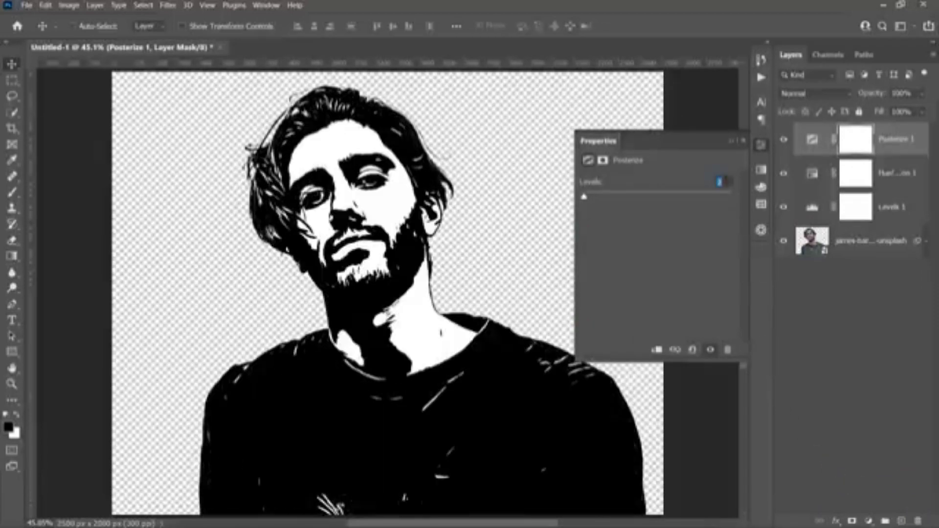
pyautogui.press('Up')
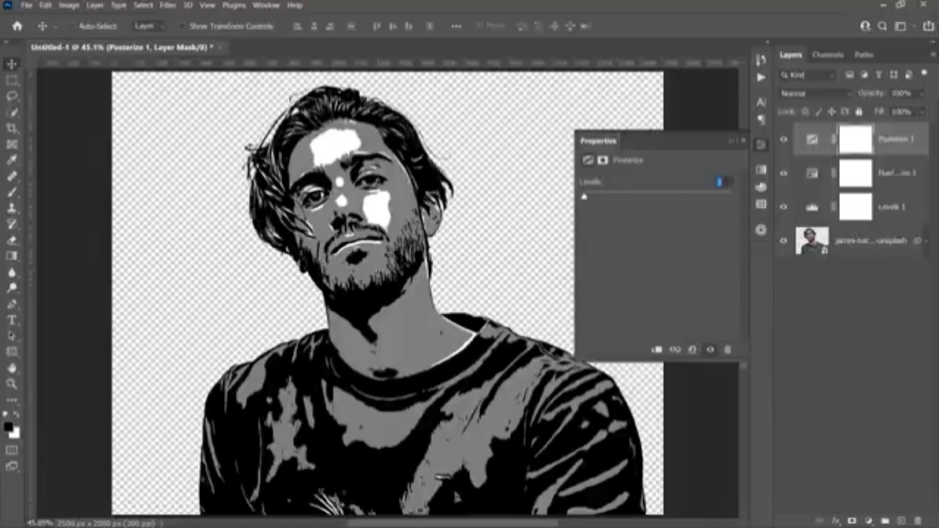
pyautogui.press('Up')
pyautogui.press('Down')
pyautogui.press('Down')
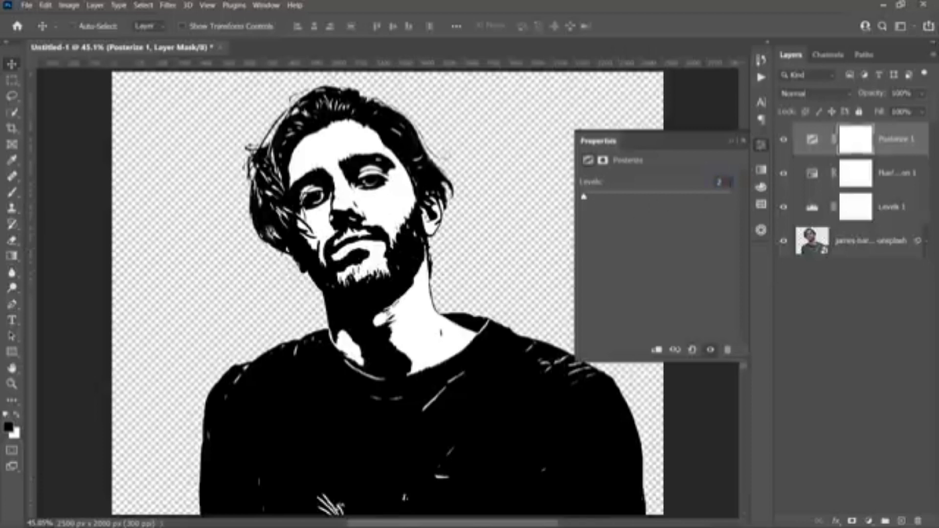
pyautogui.press('Up')
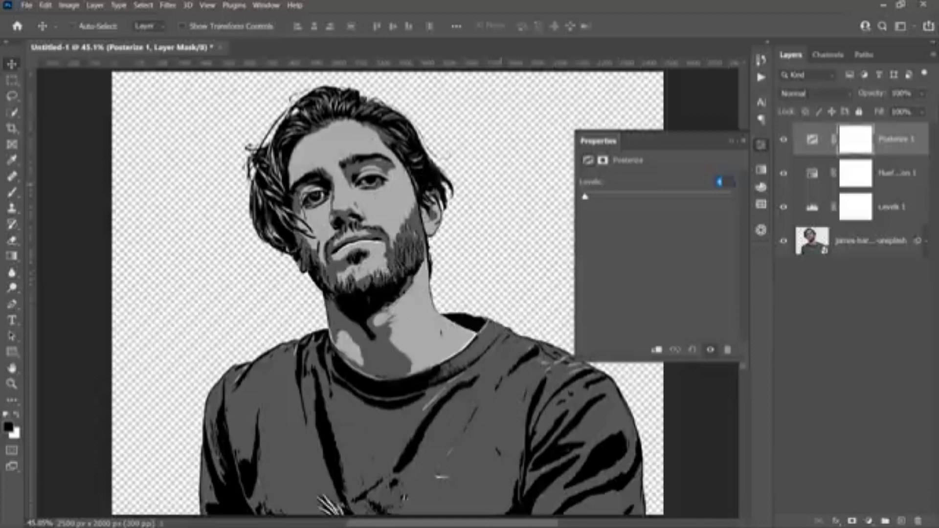
pyautogui.press('Up')
pyautogui.press('Up')
pyautogui.press('Up')
pyautogui.press('Up')
pyautogui.press('Down')
pyautogui.press('Down')
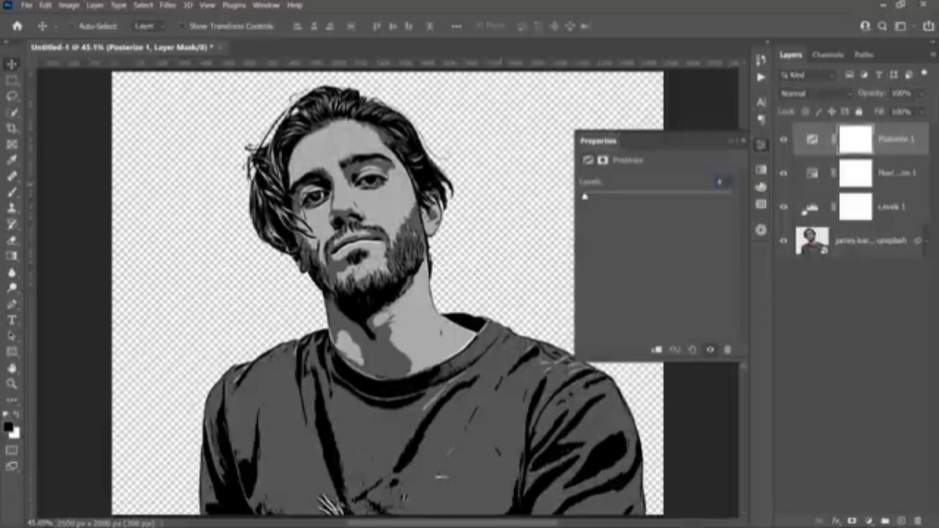
# Boost contrast in the Levels adjustment by lowering the white input to just under 192, darkening the midtones and slightly raising the black input.
pyautogui.click(812, 209)
pyautogui.moveTo(732, 274); pyautogui.dragTo(659, 273)
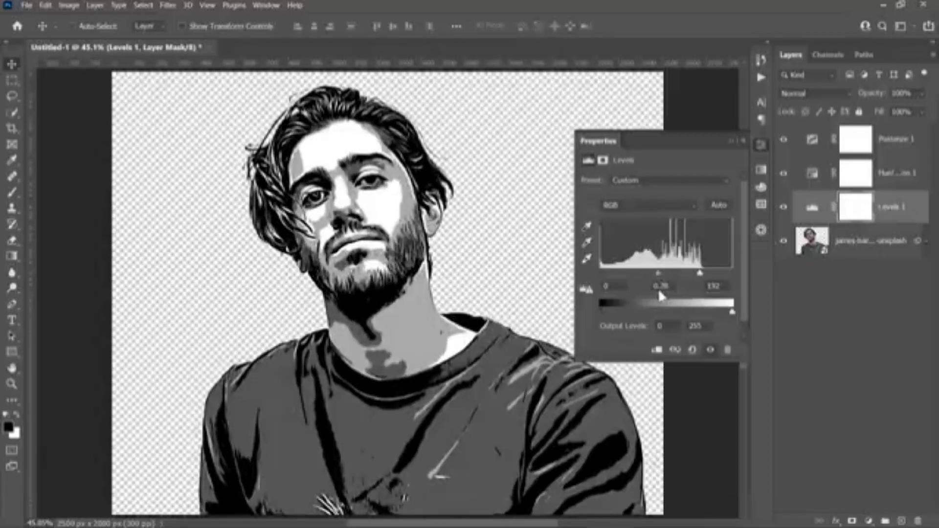
pyautogui.moveTo(601, 273); pyautogui.dragTo(607, 273)
pyautogui.moveTo(700, 273); pyautogui.dragTo(693, 276)
pyautogui.click(731, 141)
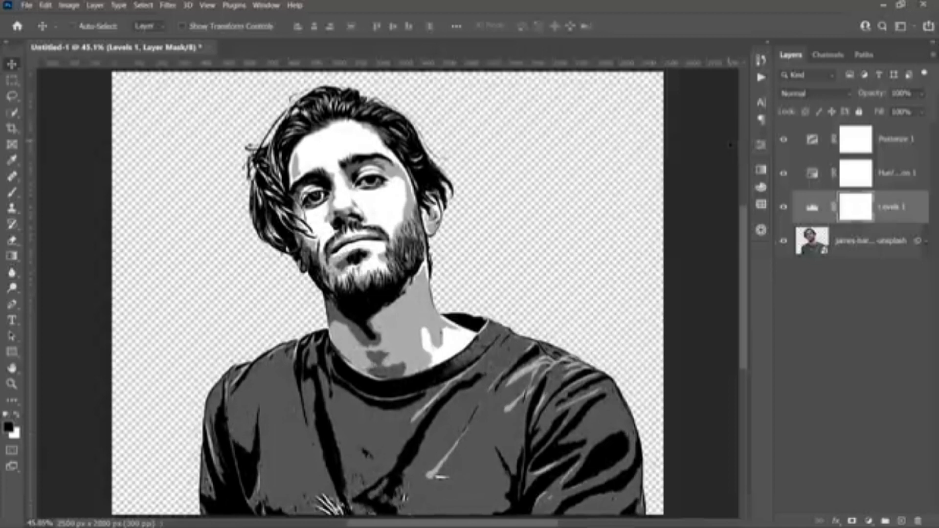
# Create a new layer directly above the portrait smart object and set its blend mode to Overlay.
pyautogui.click(869, 250)
pyautogui.click(900, 522)
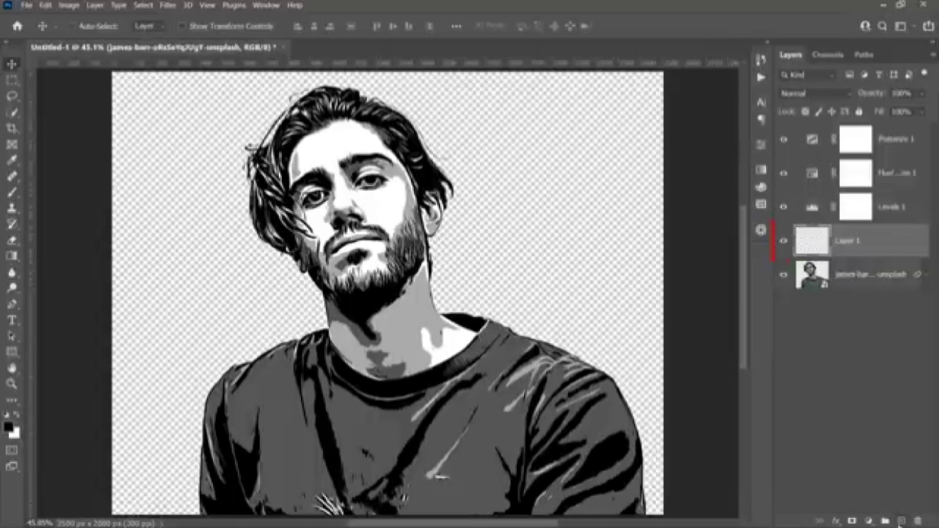
pyautogui.click(814, 93)
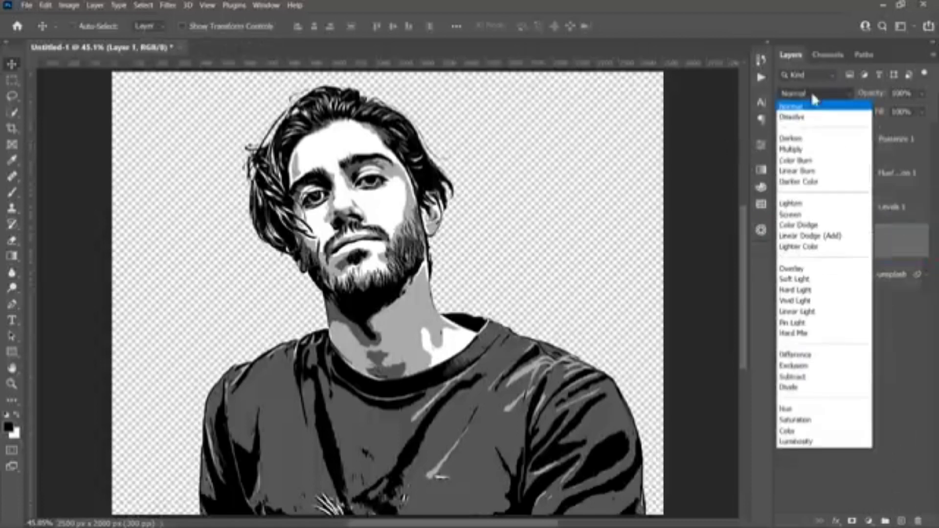
pyautogui.click(809, 270)
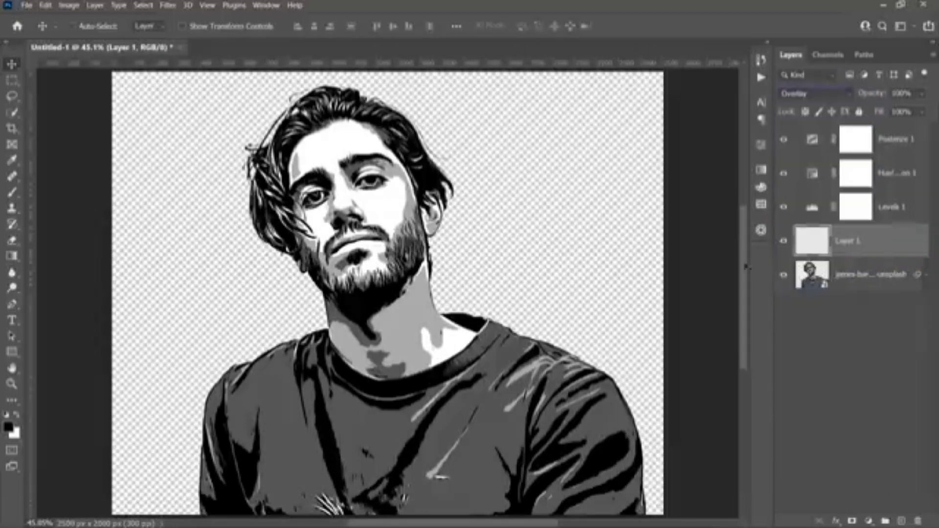
# Paint soft black brush strokes at 5% Flow on the Overlay layer to deepen the shadows on the shirt.
pyautogui.click(15, 194)
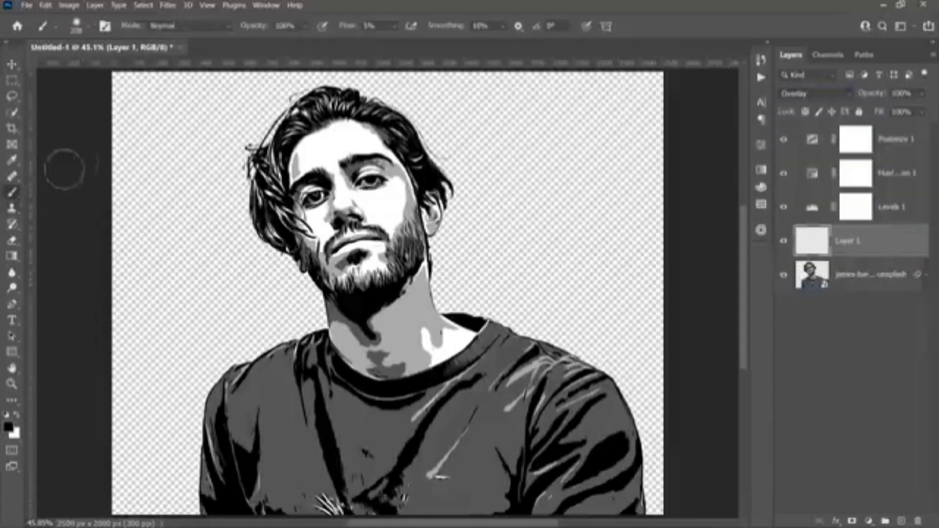
pyautogui.click(345, 28)
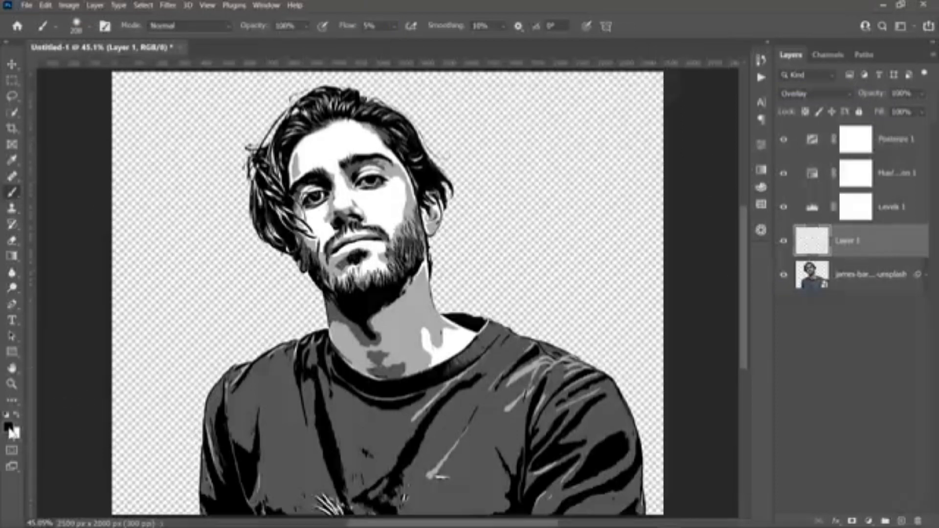
pyautogui.moveTo(256, 406); pyautogui.dragTo(268, 389)
pyautogui.moveTo(473, 395)
pyautogui.mouseDown()
pyautogui.moveTo(511, 457)
pyautogui.moveTo(533, 369)
pyautogui.moveTo(451, 345)
pyautogui.moveTo(455, 366)
pyautogui.mouseUp()
# Paint white highlights over the neck and shirt folds on the Overlay layer, and clip that layer to the portrait.
pyautogui.click(17, 414)
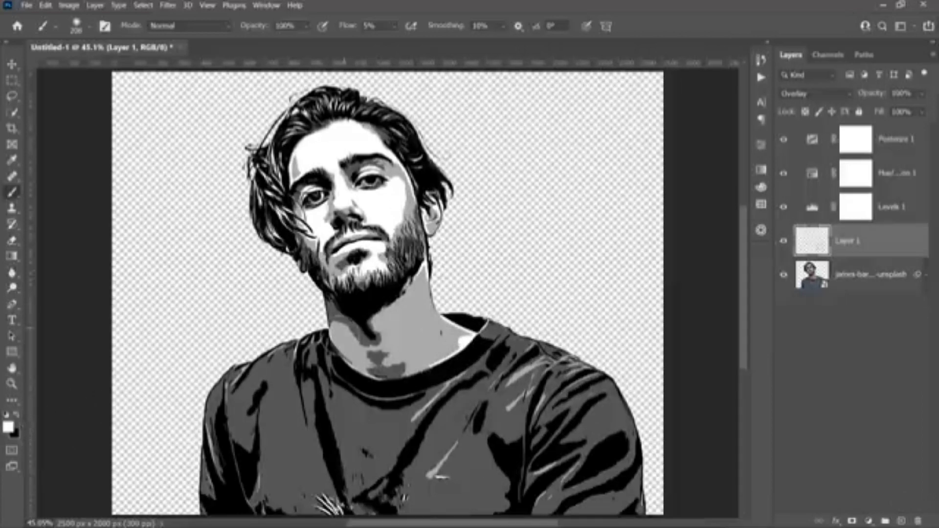
pyautogui.moveTo(342, 337); pyautogui.dragTo(344, 362)
pyautogui.moveTo(379, 416)
pyautogui.mouseDown()
pyautogui.moveTo(395, 425)
pyautogui.moveTo(374, 429)
pyautogui.moveTo(424, 406)
pyautogui.mouseUp()
pyautogui.moveTo(473, 416)
pyautogui.mouseDown()
pyautogui.moveTo(453, 447)
pyautogui.moveTo(467, 428)
pyautogui.mouseUp()
pyautogui.moveTo(285, 430)
pyautogui.mouseDown()
pyautogui.moveTo(301, 494)
pyautogui.moveTo(286, 396)
pyautogui.mouseUp()
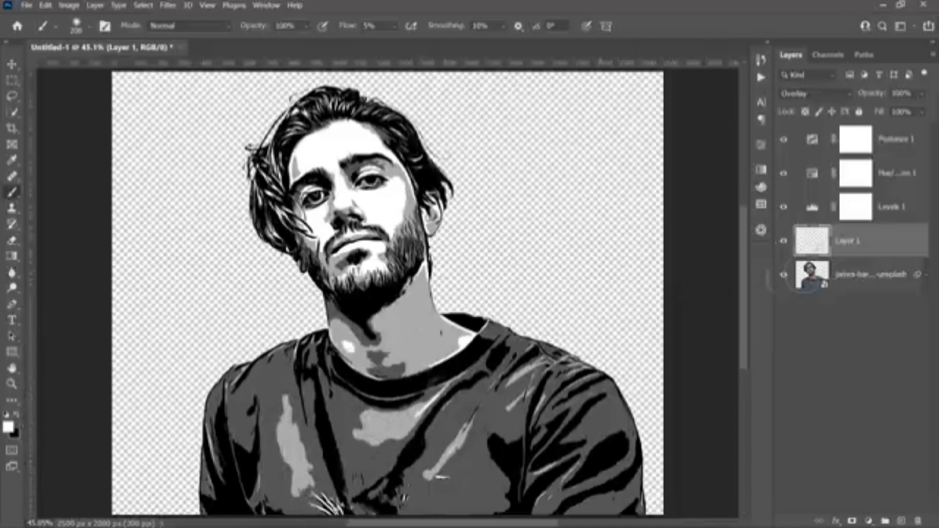
pyautogui.rightClick(871, 244)
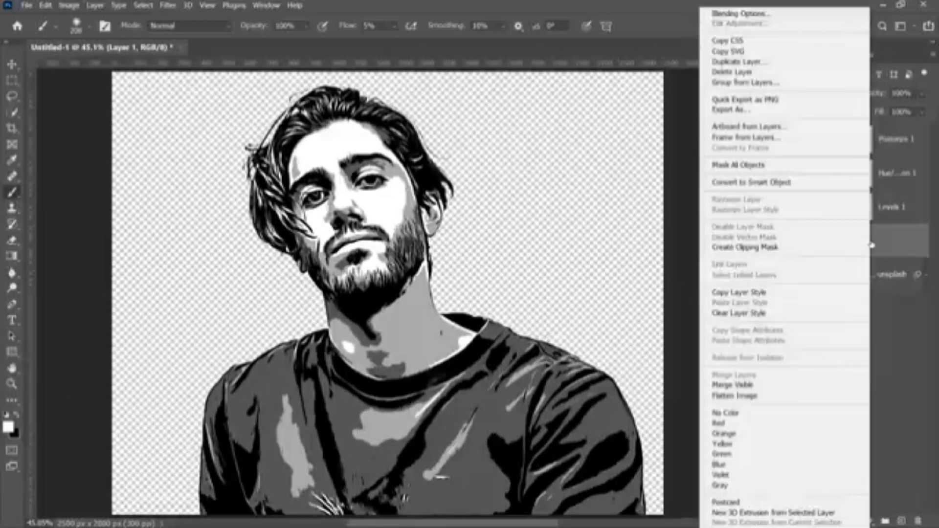
pyautogui.click(821, 251)
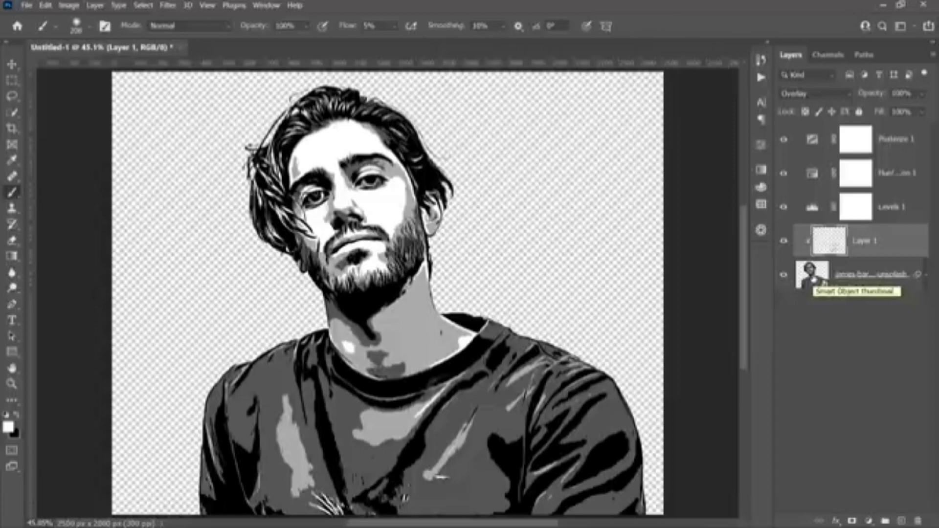
# Save the layered document as a Photoshop file named Untitled-1.
pyautogui.click(27, 5)
pyautogui.click(76, 148)
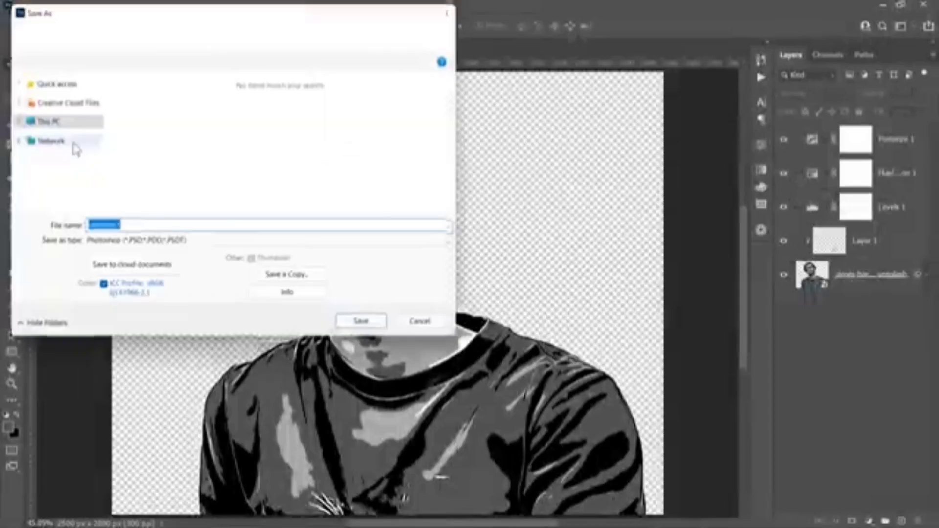
pyautogui.click(360, 322)
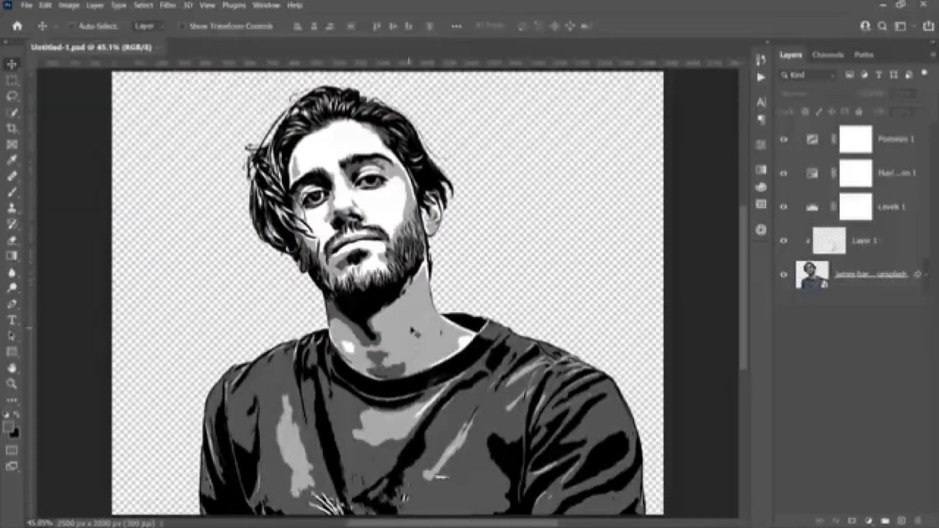
# Merge the portrait smart object, the Overlay layer and the three adjustment layers into one layer.
pyautogui.click(854, 277)
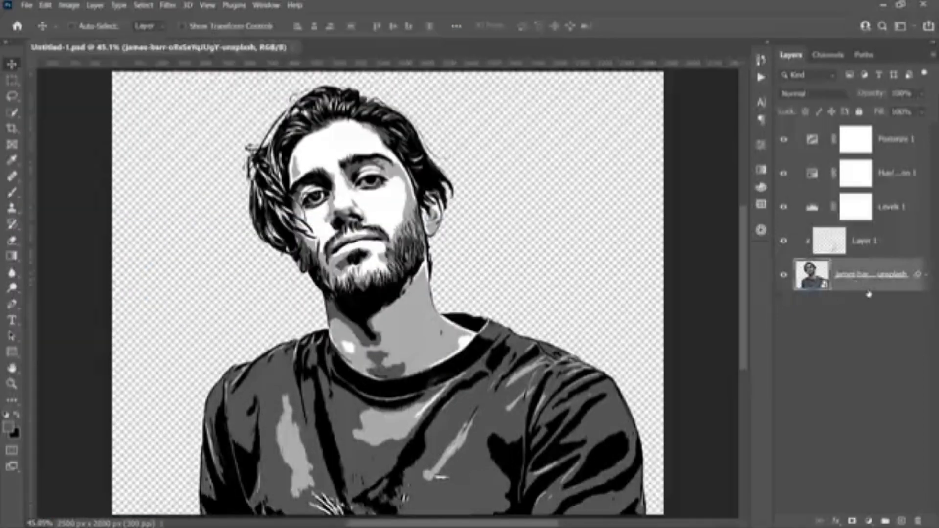
pyautogui.press('shift')
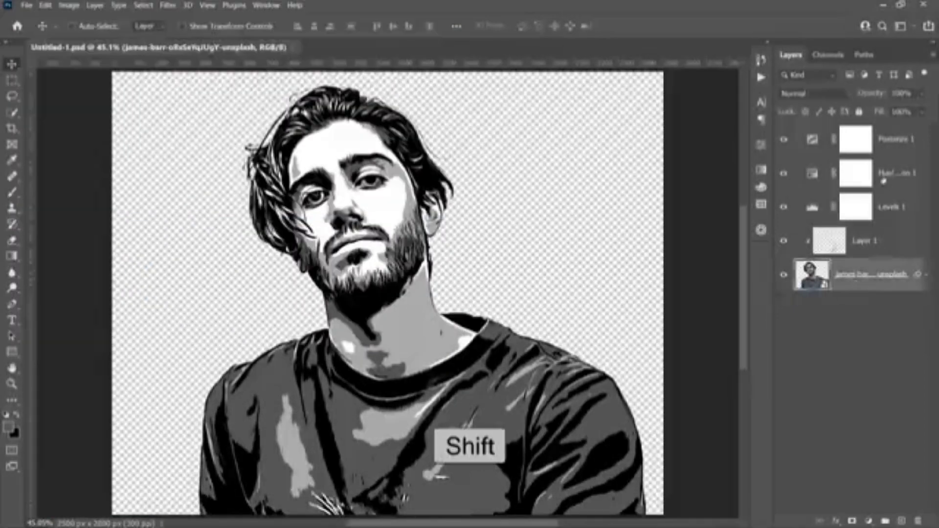
pyautogui.keyDown('shift'); pyautogui.click(888, 151); pyautogui.keyUp('shift')
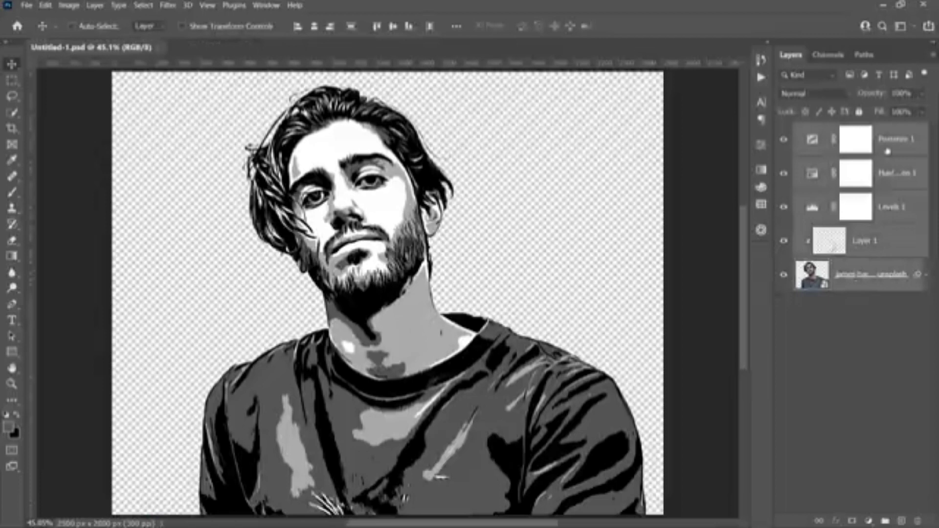
pyautogui.rightClick(888, 151)
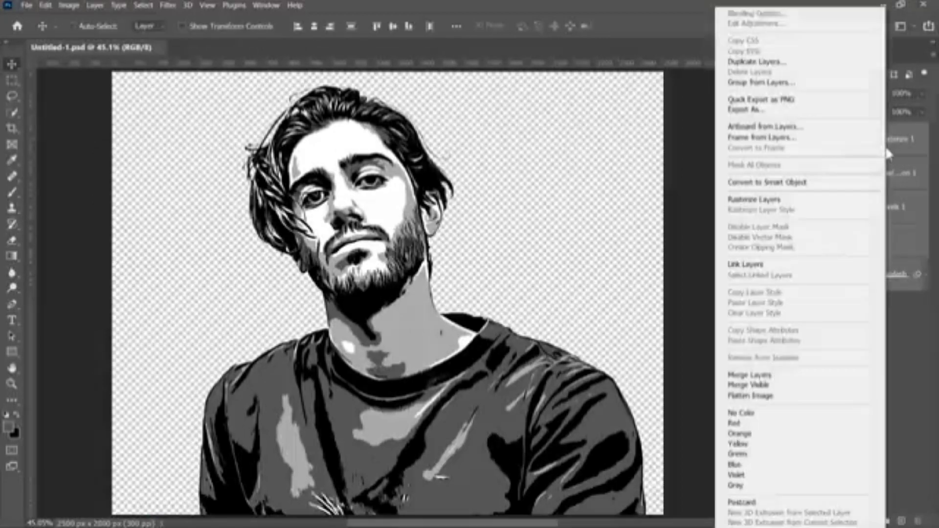
pyautogui.click(786, 376)
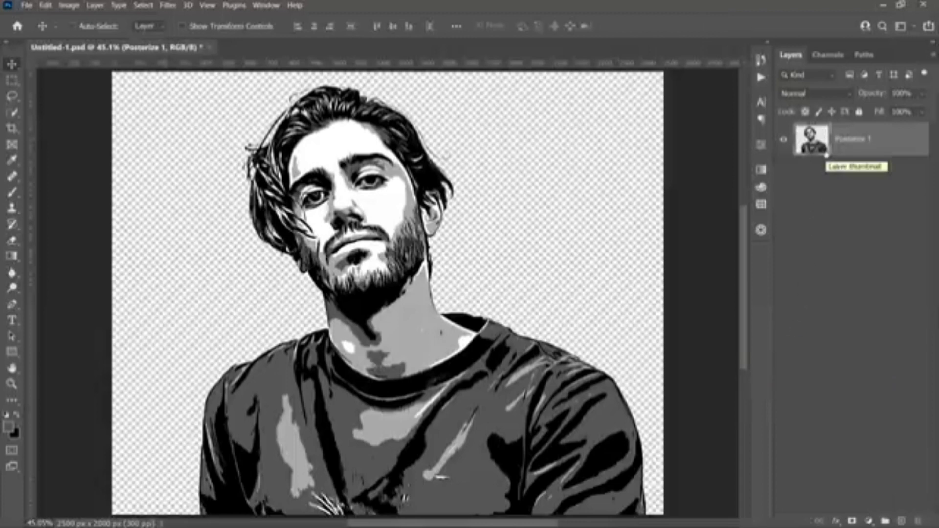
# Select all black areas of the portrait with Color Range, using Sampled Colors and sampling the black hair.
pyautogui.click(144, 6)
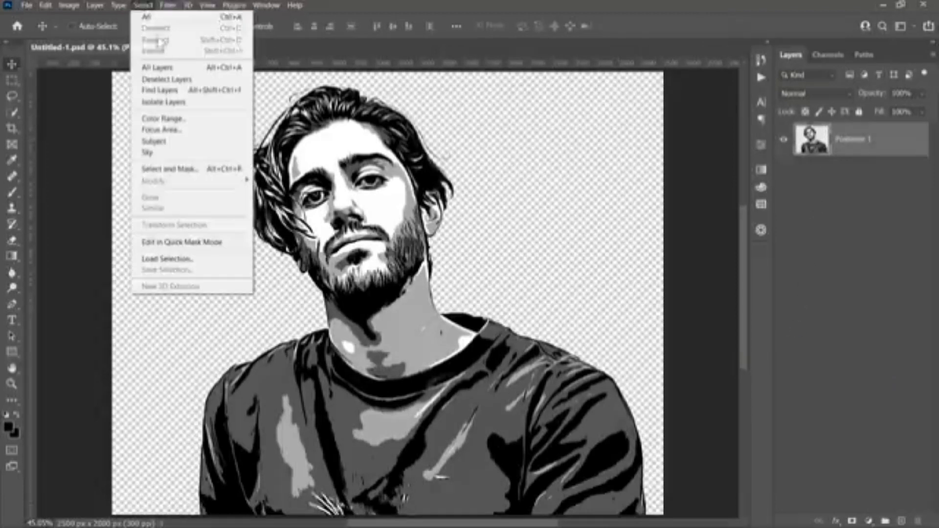
pyautogui.click(177, 123)
pyautogui.click(542, 97)
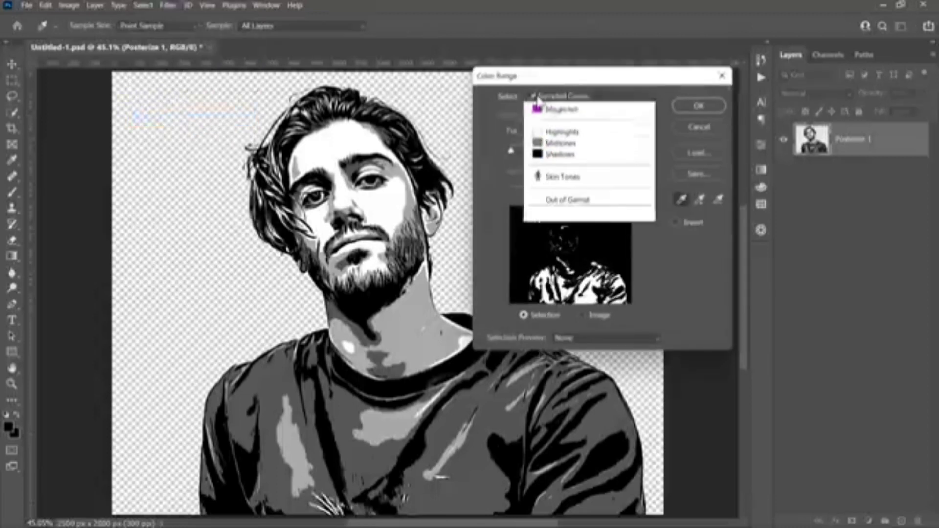
pyautogui.click(579, 110)
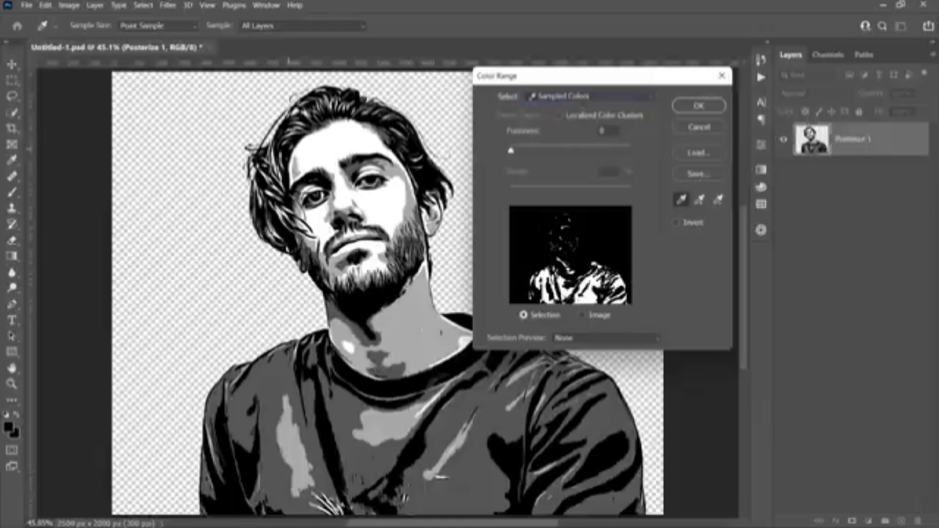
pyautogui.click(288, 149)
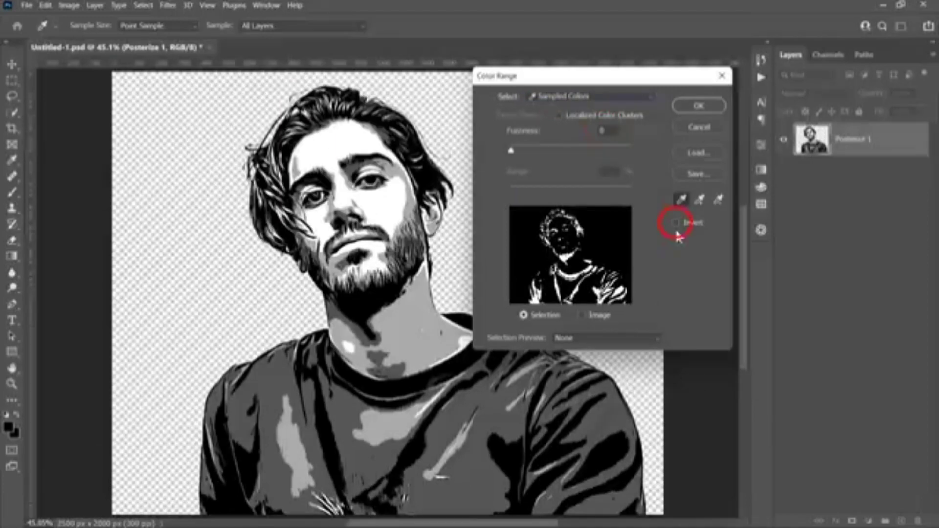
pyautogui.click(699, 107)
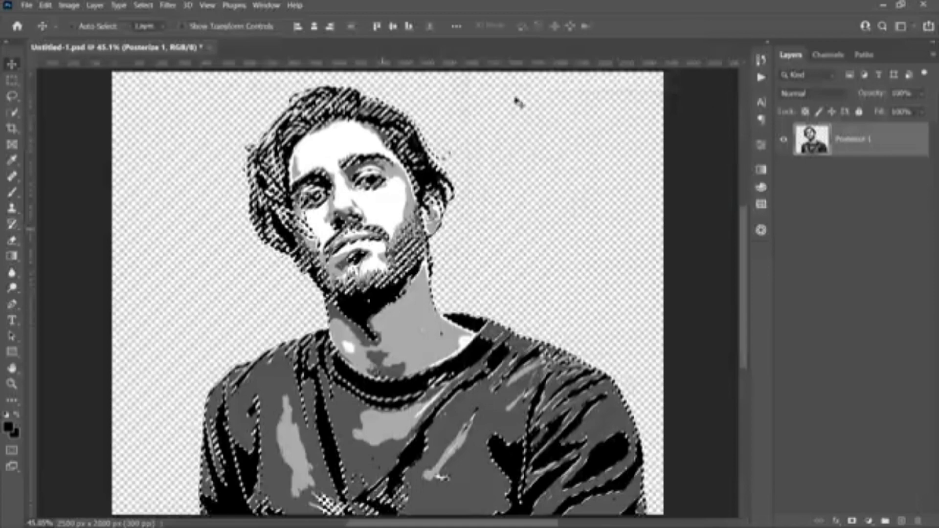
# Convert the selection of black areas into a work path.
pyautogui.click(11, 79)
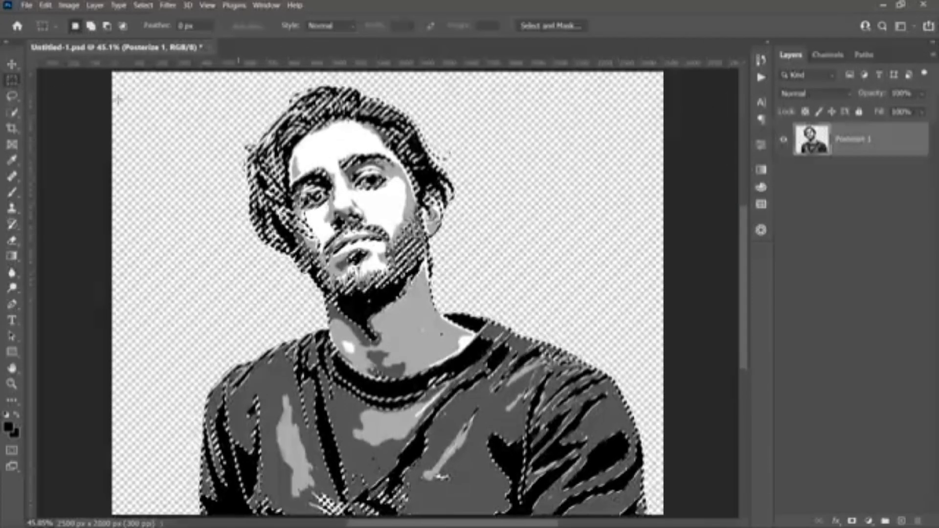
pyautogui.rightClick(332, 144)
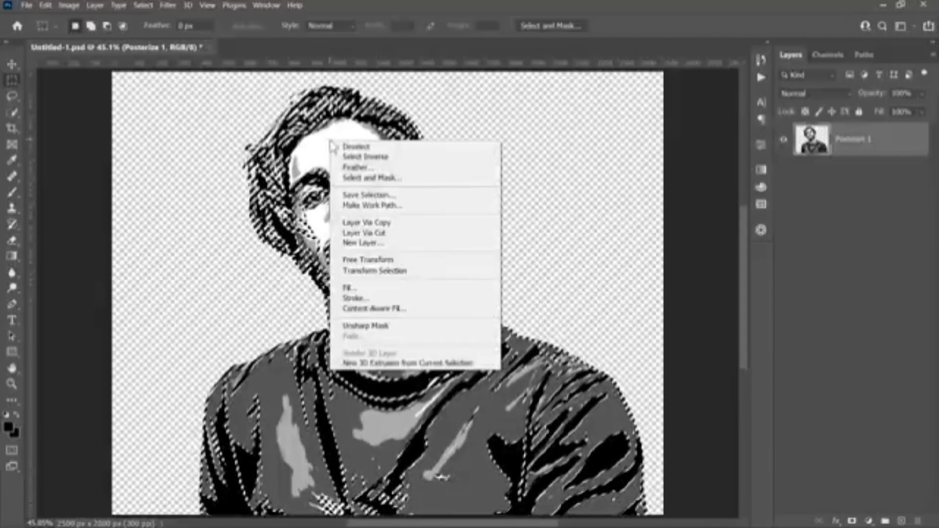
pyautogui.click(375, 206)
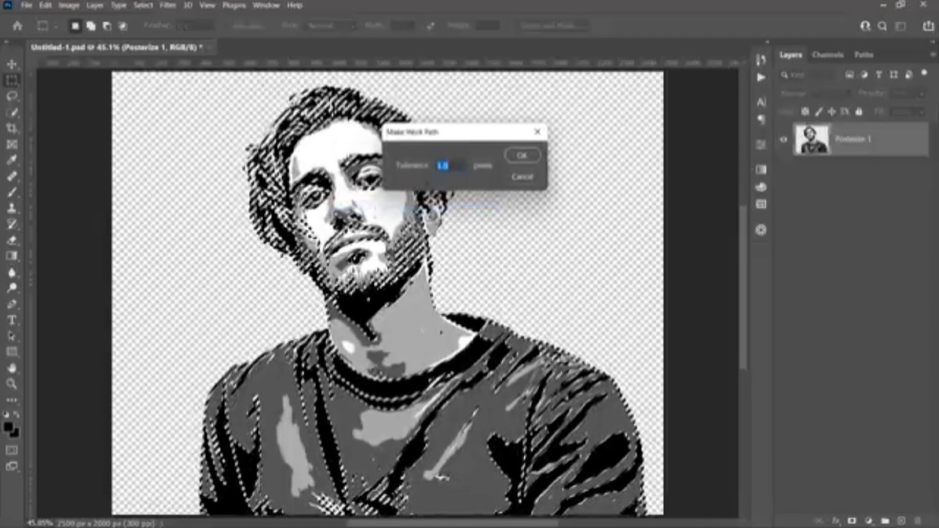
pyautogui.click(512, 154)
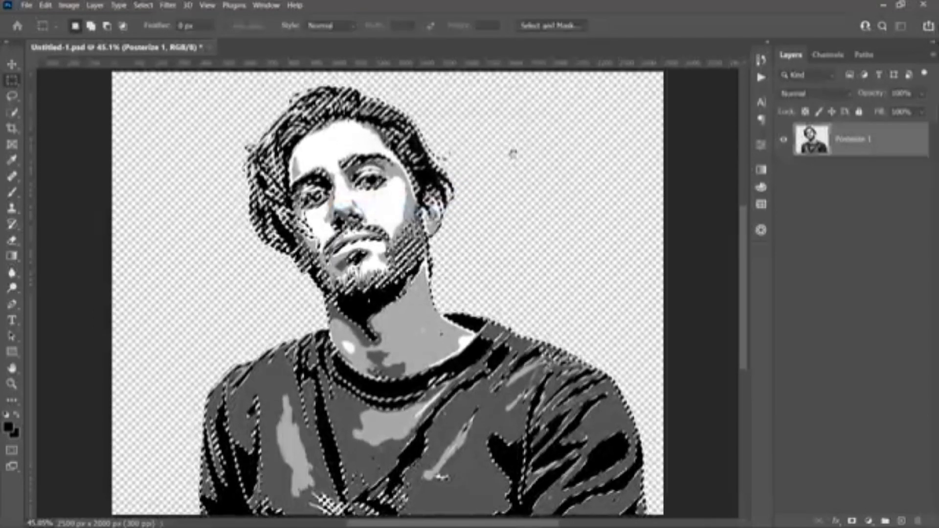
pyautogui.press('v')
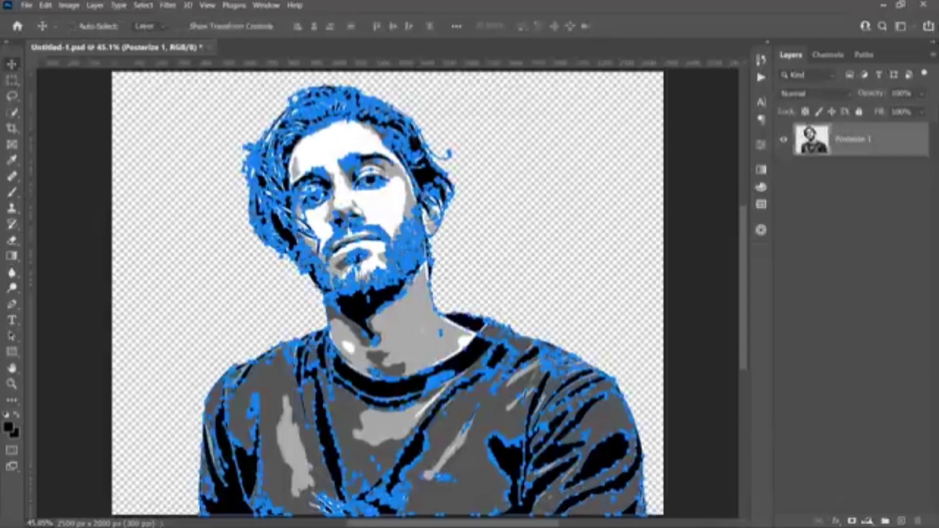
# Create a black Solid Color fill layer from the work path above the merged portrait.
pyautogui.click(868, 522)
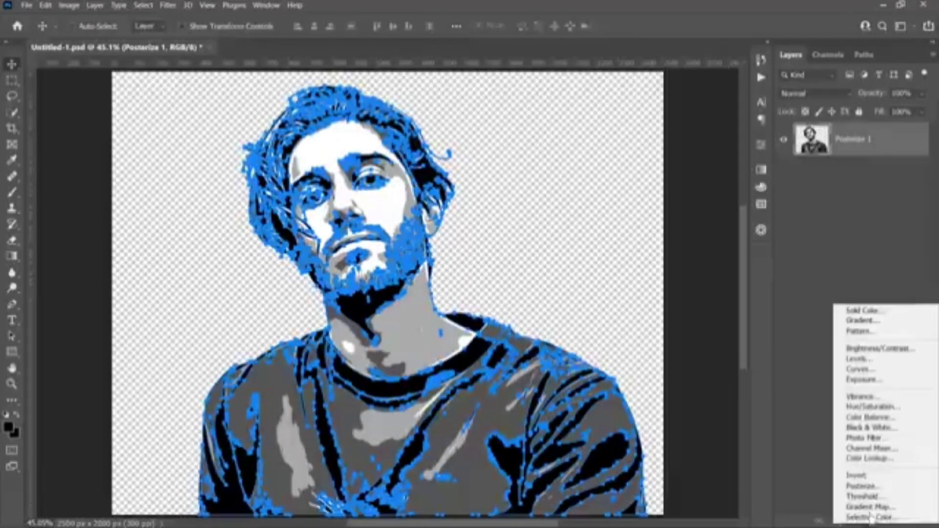
pyautogui.click(867, 309)
pyautogui.click(829, 36)
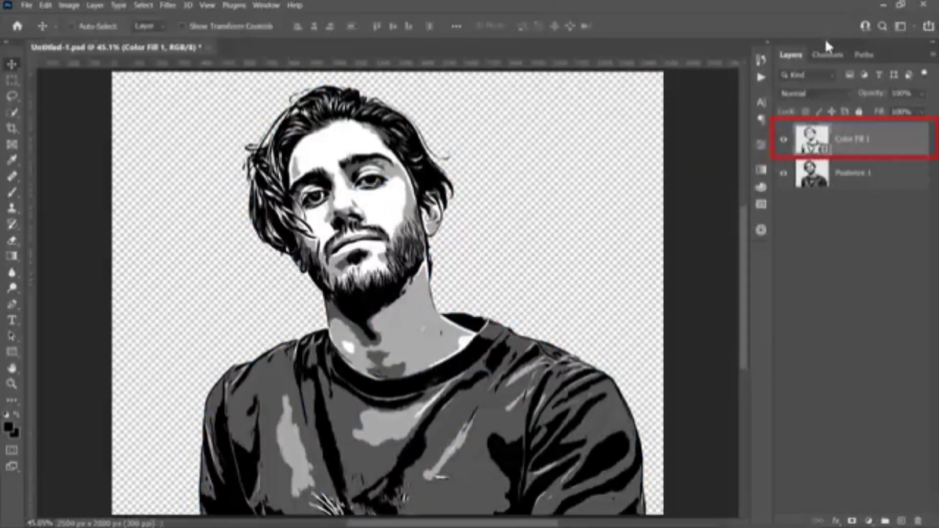
# Hide the merged portrait layer and select the fill shape's anchor points around the beard and ear.
pyautogui.click(784, 174)
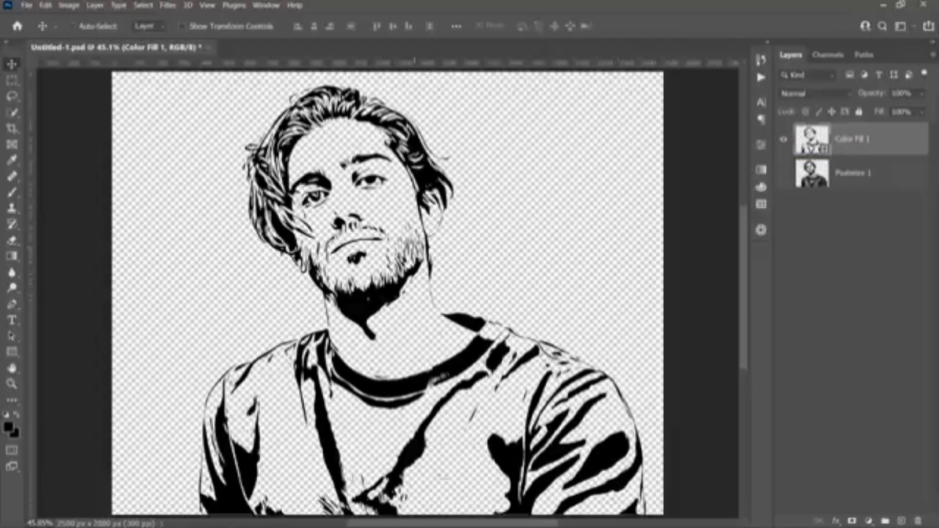
pyautogui.rightClick(12, 335)
pyautogui.click(73, 336)
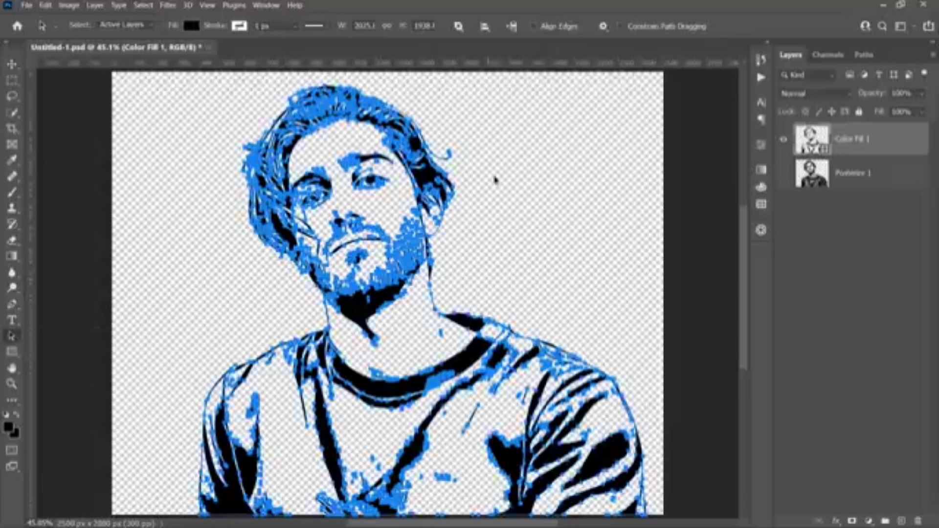
pyautogui.moveTo(494, 175); pyautogui.dragTo(391, 277)
pyautogui.scroll(6, 436, 227)
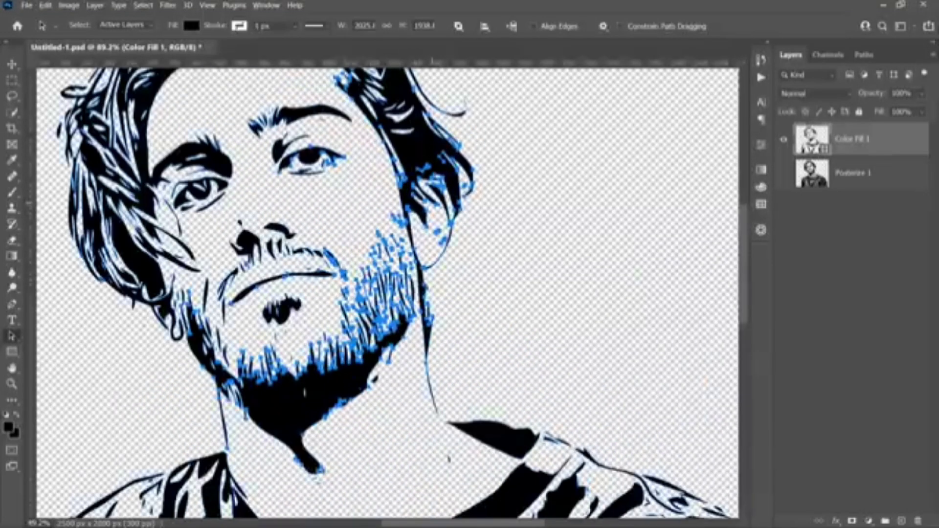
# Extend the black vector shape inside the ear by adding a small closed area with the Pen tool.
pyautogui.scroll(3, 436, 227)
pyautogui.press('p')
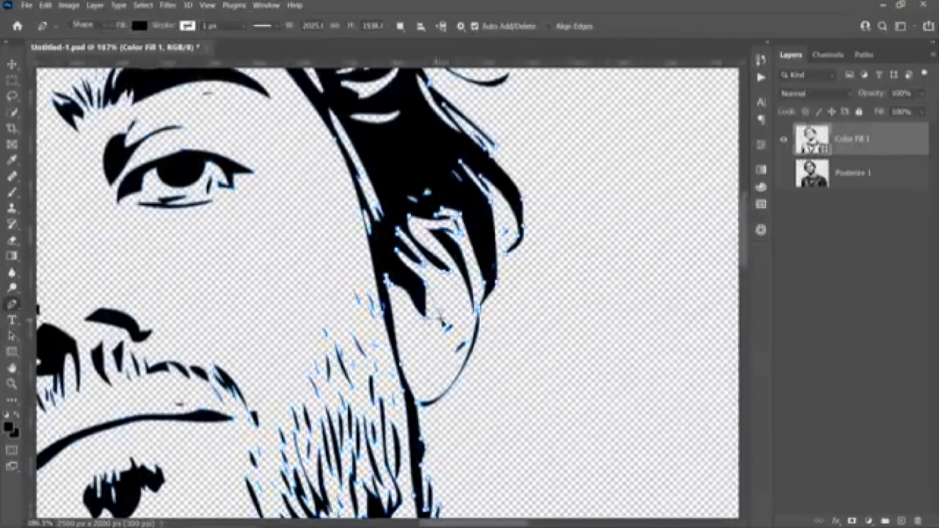
pyautogui.click(434, 280)
pyautogui.click(440, 312)
pyautogui.click(415, 301)
pyautogui.click(394, 292)
pyautogui.click(403, 268)
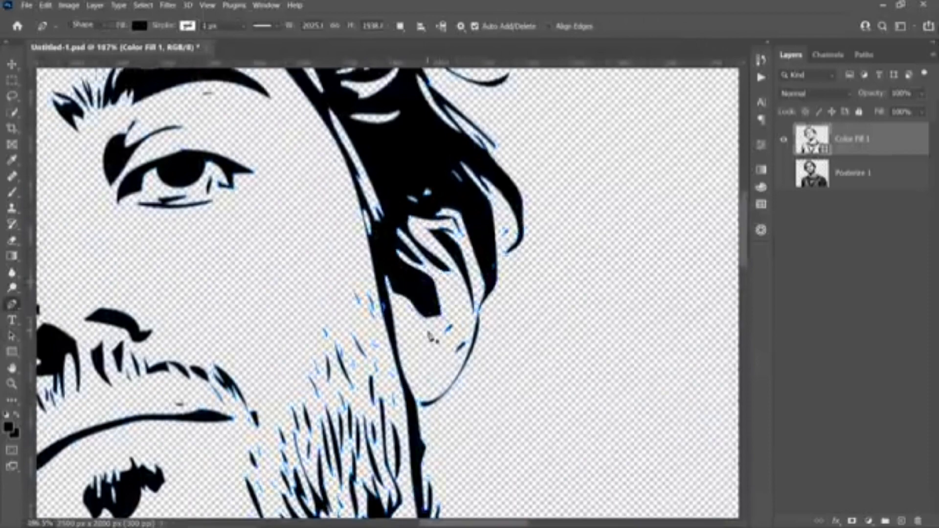
# Show the merged portrait layer again and delete the black Color Fill layer above it.
pyautogui.press('v')
pyautogui.hotkey('ctrl', '0')
pyautogui.click(783, 139)
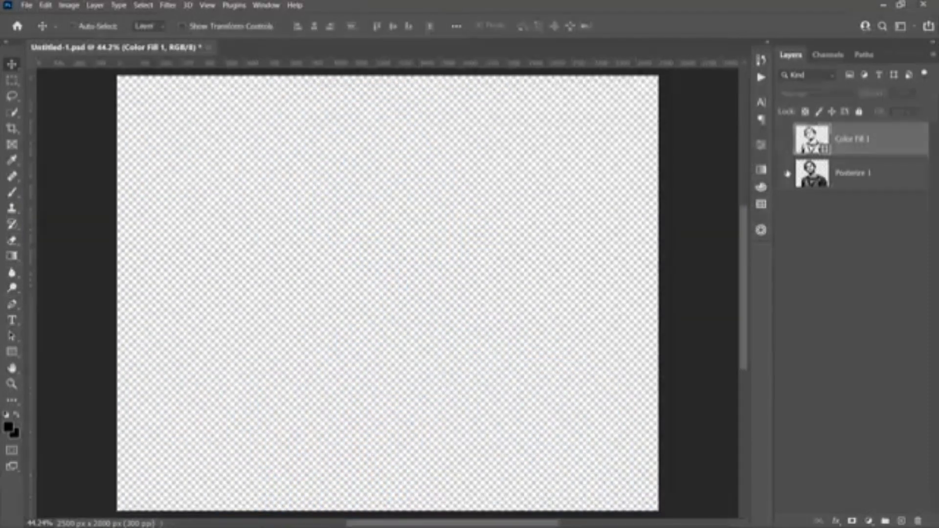
pyautogui.click(783, 173)
pyautogui.click(861, 173)
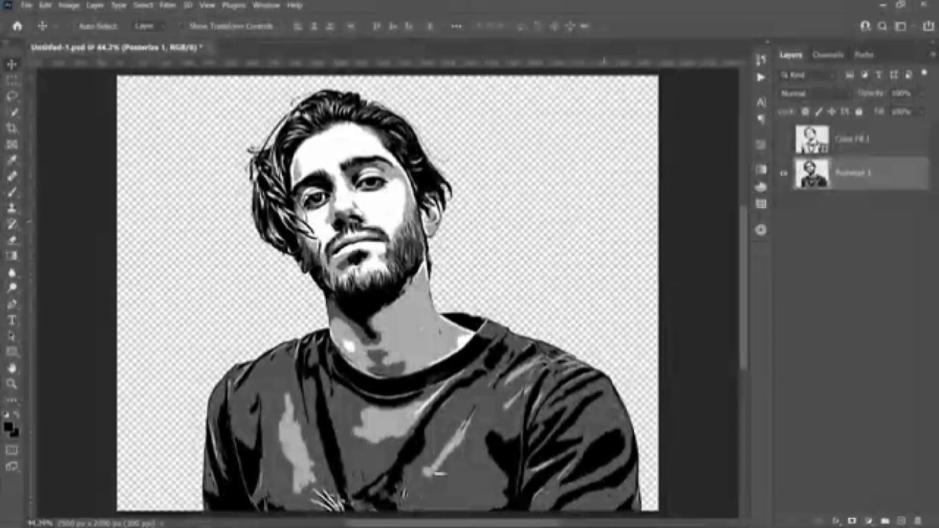
pyautogui.click(869, 150)
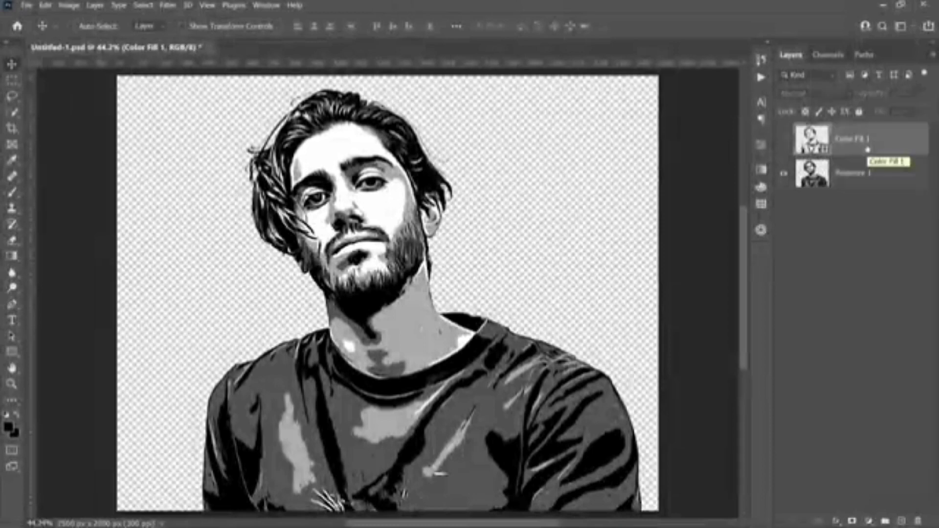
pyautogui.press('Delete')
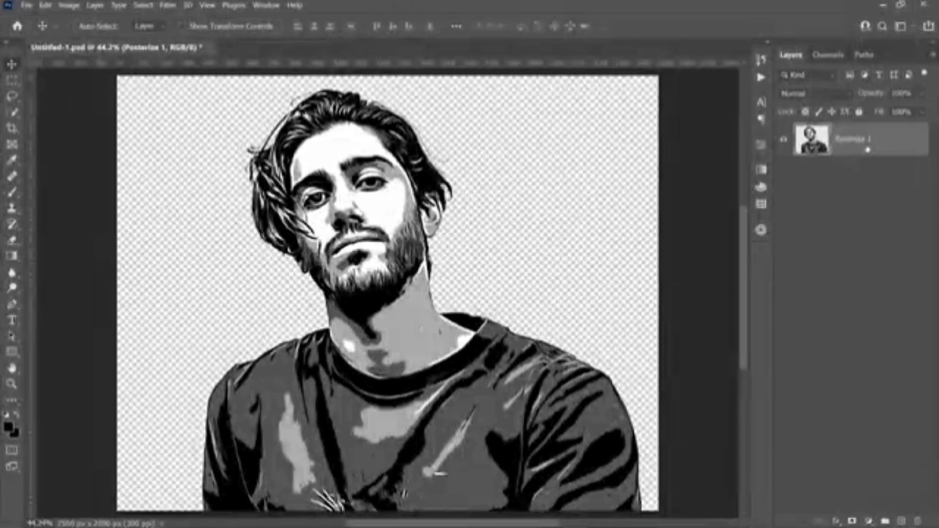
# Load the Multi-Color Vectorizer action file from the Assets folder into the Actions list.
pyautogui.click(264, 5)
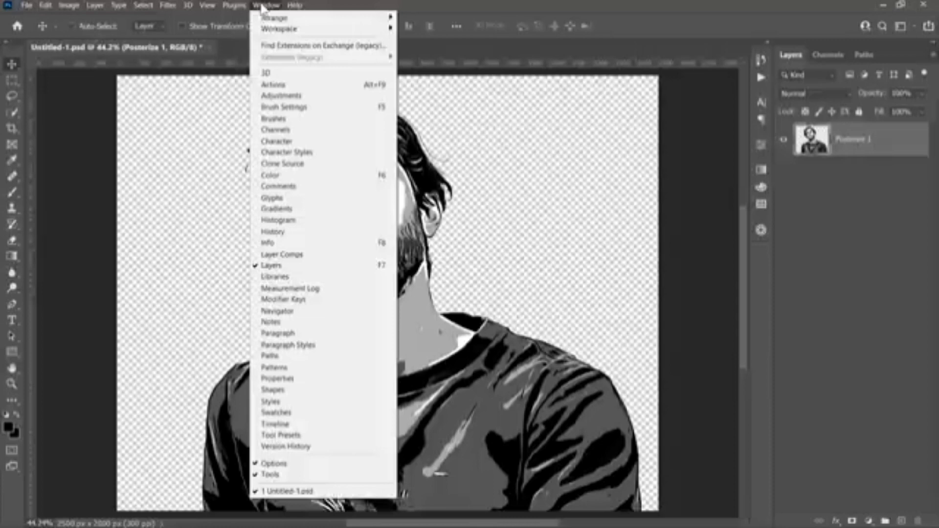
pyautogui.click(285, 85)
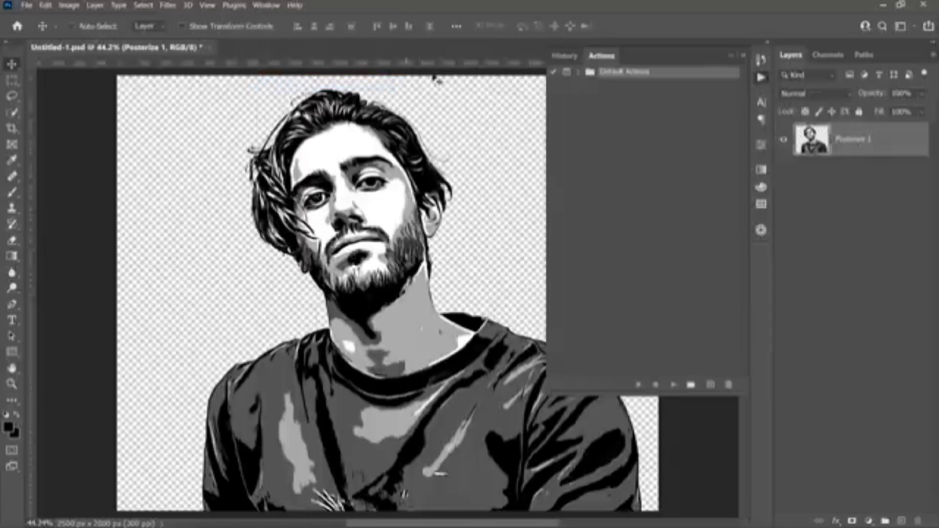
pyautogui.click(744, 56)
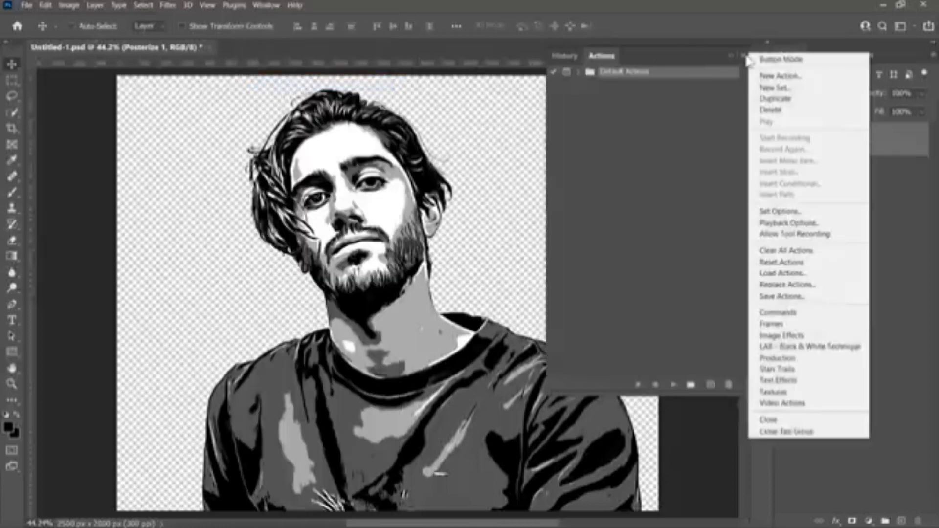
pyautogui.click(790, 272)
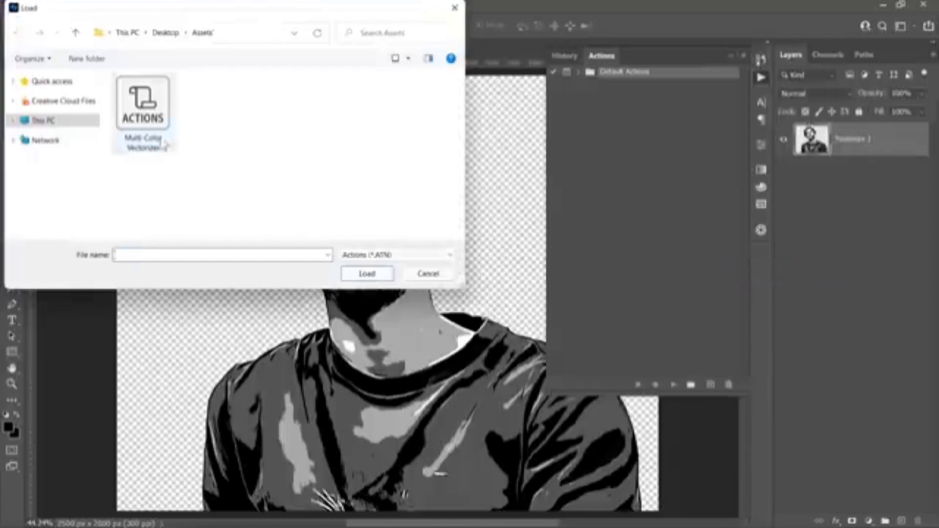
pyautogui.click(166, 149)
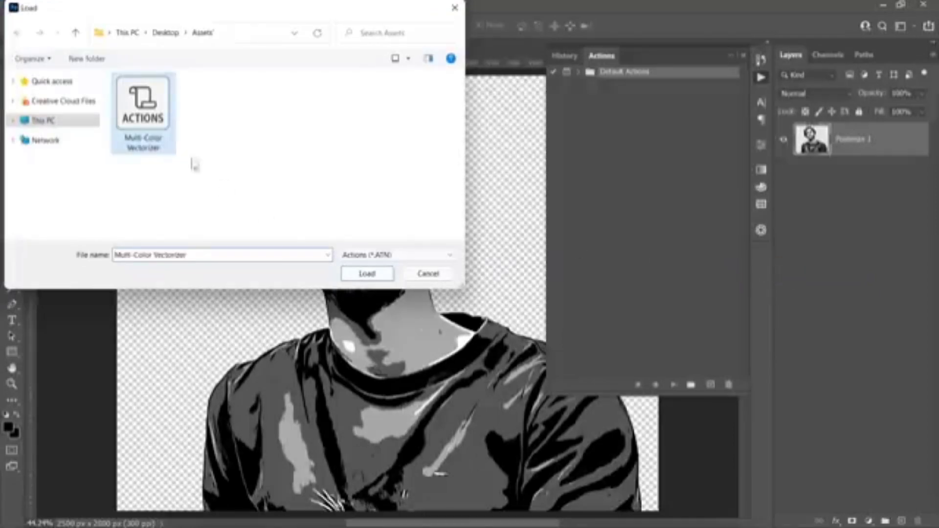
pyautogui.click(367, 274)
# Play the Multi-Color Vectorizer's Run action on the portrait layer and sample the white of the face for the first Color Range.
pyautogui.click(578, 85)
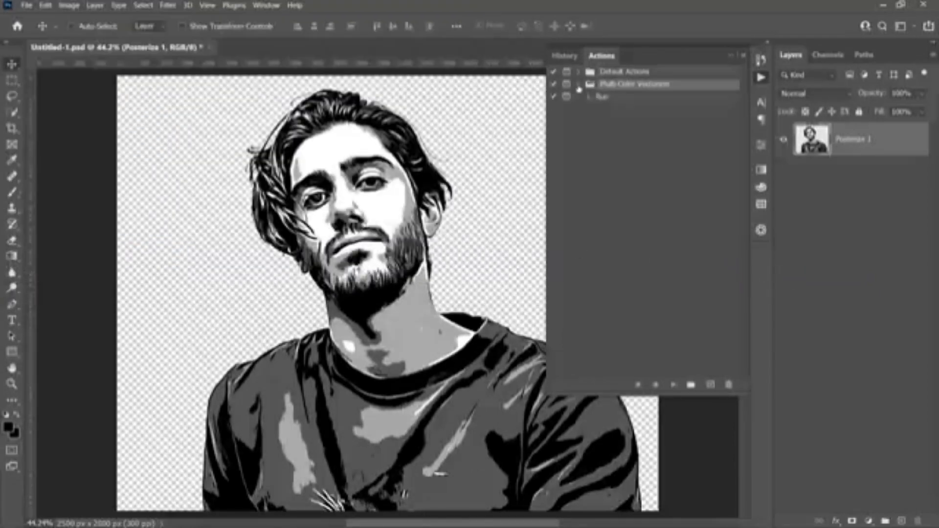
pyautogui.click(600, 98)
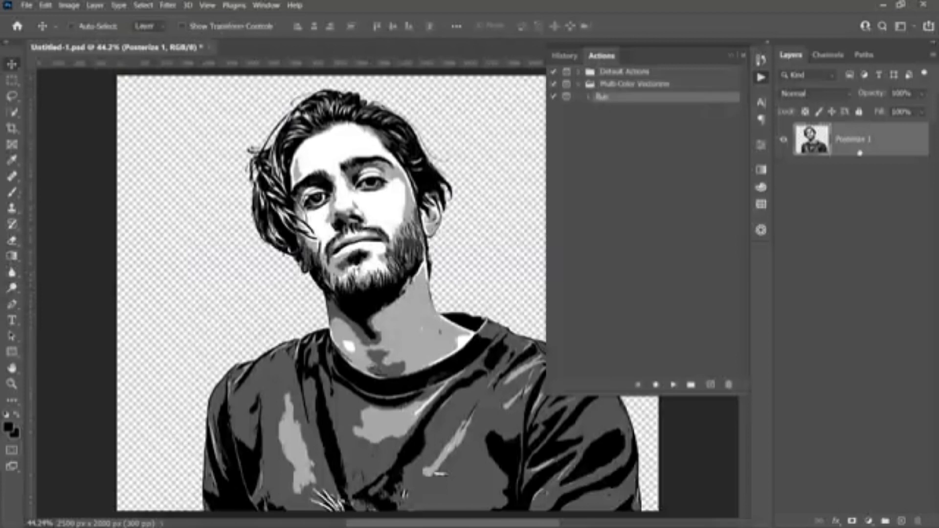
pyautogui.click(674, 385)
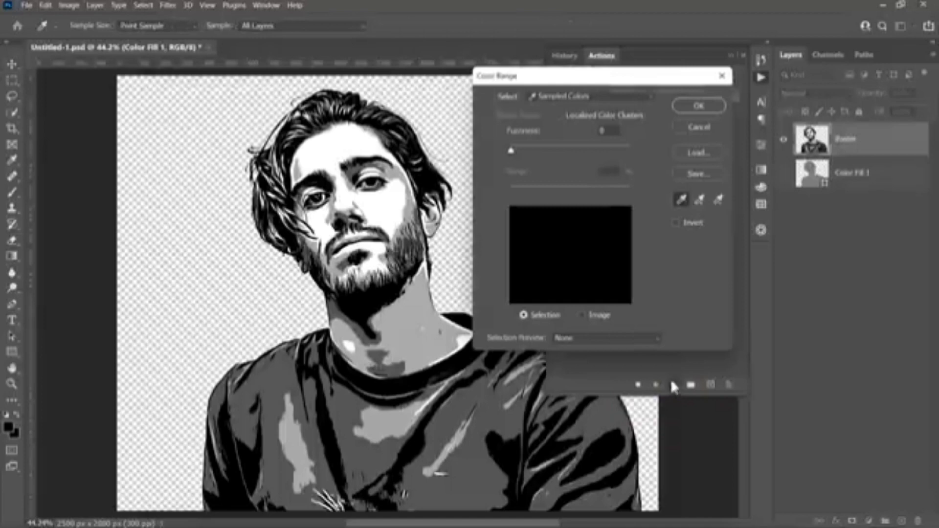
pyautogui.click(390, 201)
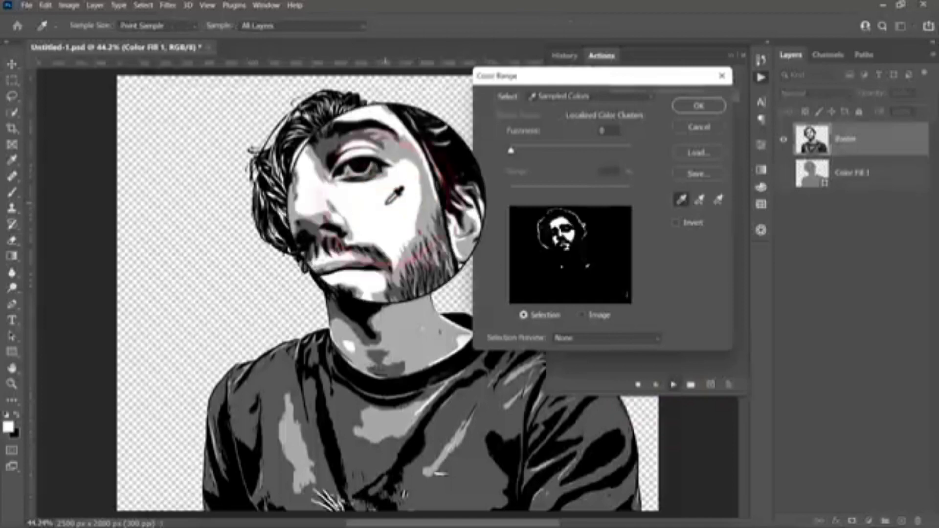
pyautogui.click(690, 105)
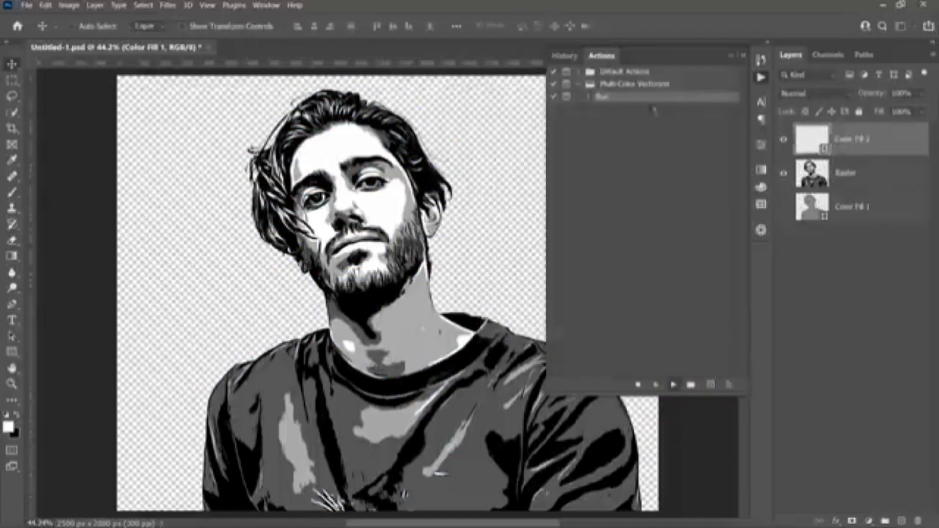
# Sample the light gray, dark gray and black tones of the portrait in turn for the following Color Range selections.
pyautogui.click(395, 172)
pyautogui.click(698, 106)
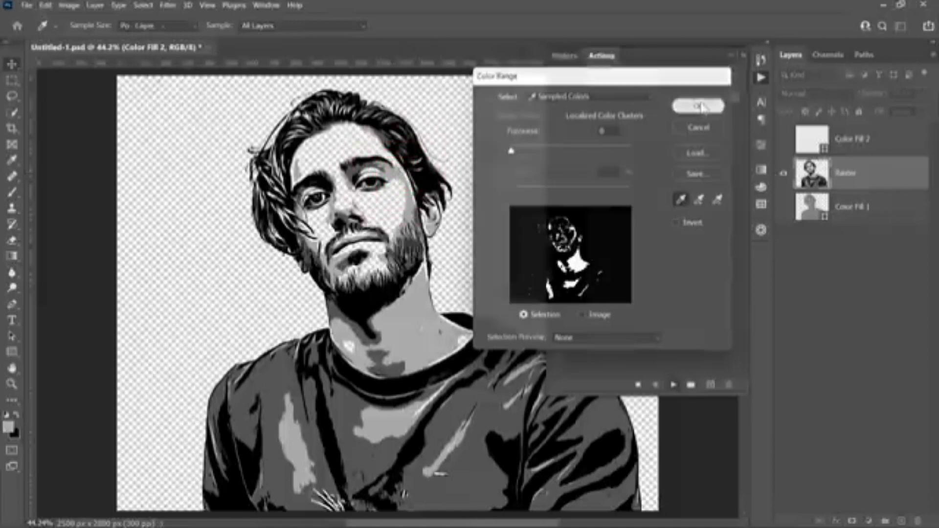
pyautogui.click(349, 168)
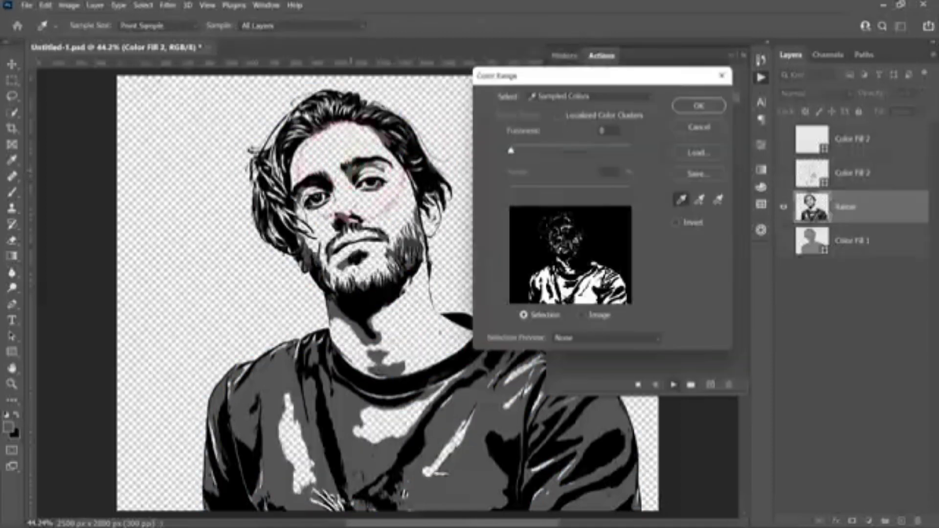
pyautogui.click(691, 105)
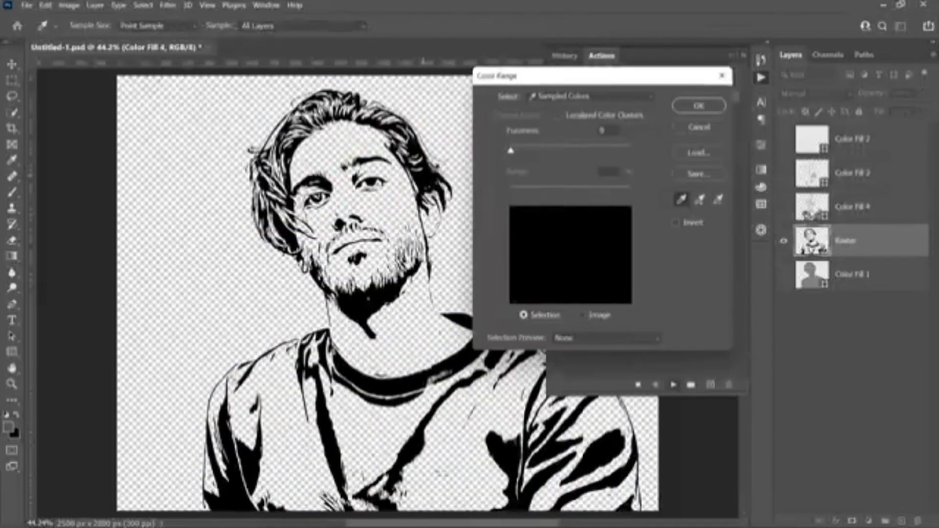
pyautogui.click(420, 172)
pyautogui.click(692, 104)
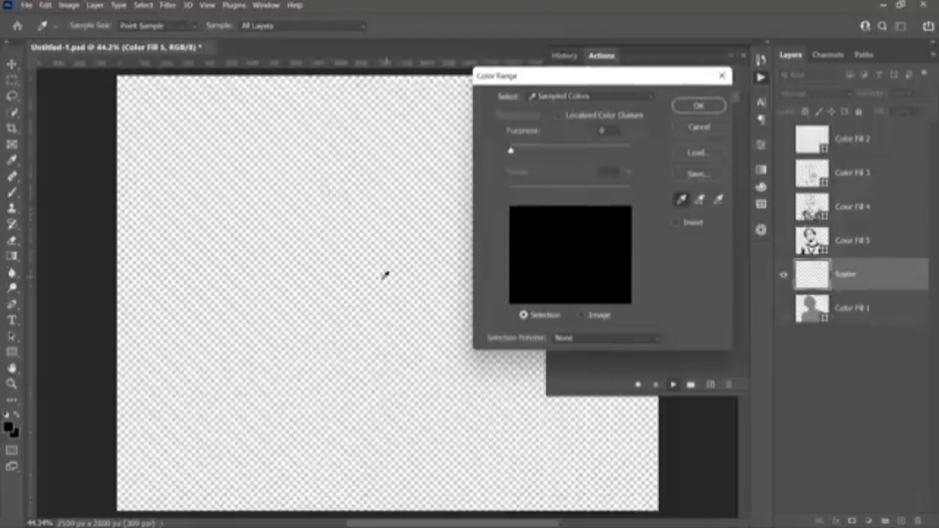
# Cancel the extra Color Range selection to stop the action and collapse the Run action's command list.
pyautogui.click(722, 76)
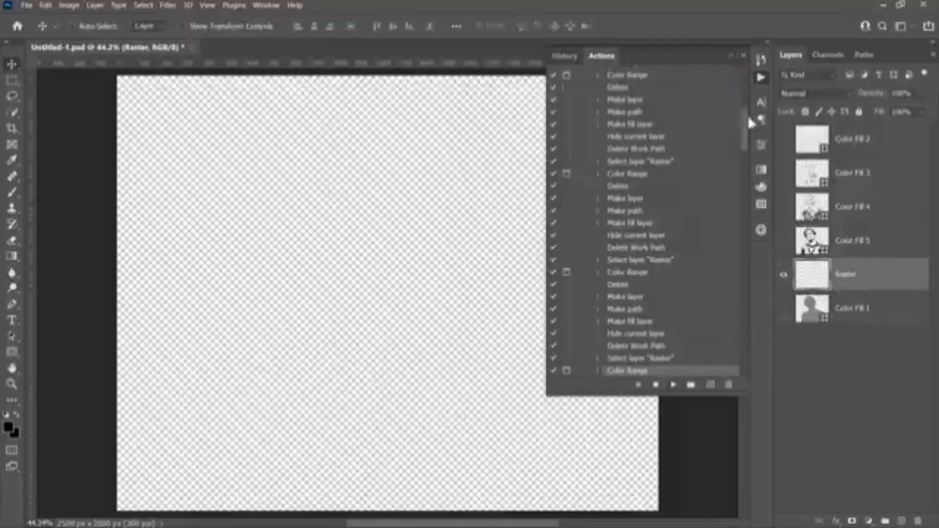
pyautogui.click(745, 95)
pyautogui.click(588, 99)
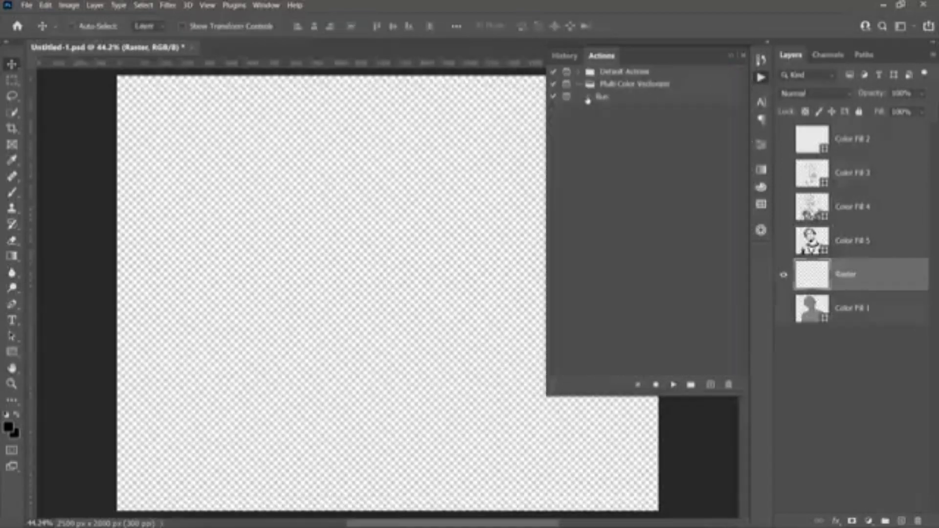
# Delete the emptied Raster layer and make all the Color Fill layers visible, closing the Actions list.
pyautogui.press('Delete')
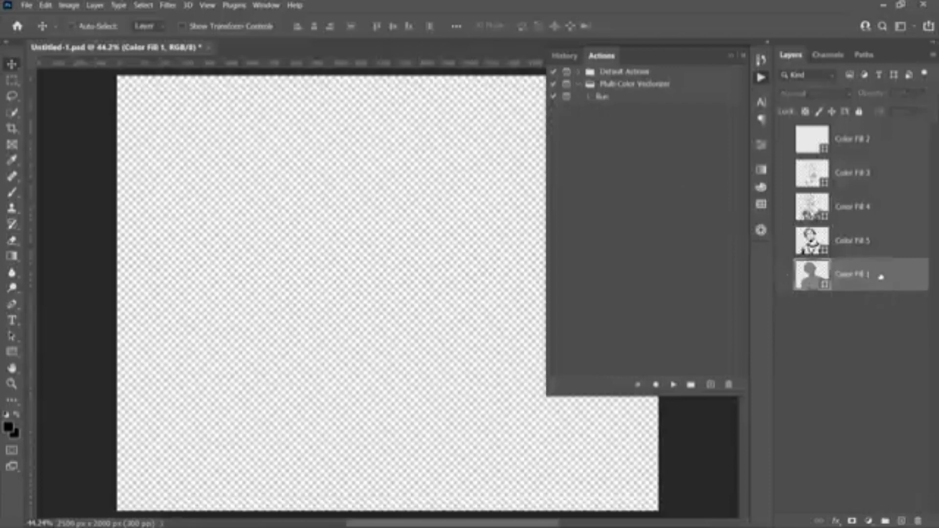
pyautogui.moveTo(784, 277); pyautogui.dragTo(784, 138)
pyautogui.click(729, 57)
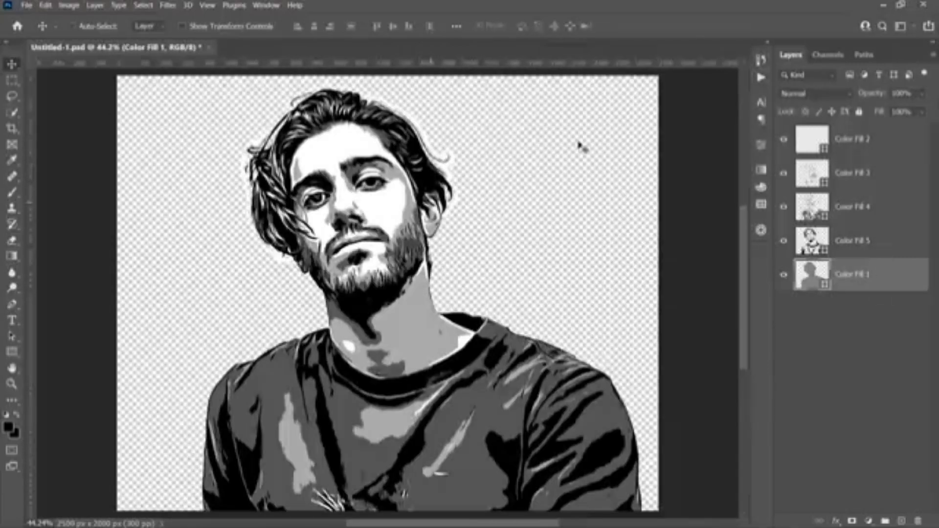
# Examine the vector paths of each Color Fill layer on the portrait with the Path Selection tool.
pyautogui.scroll(3, 368, 269)
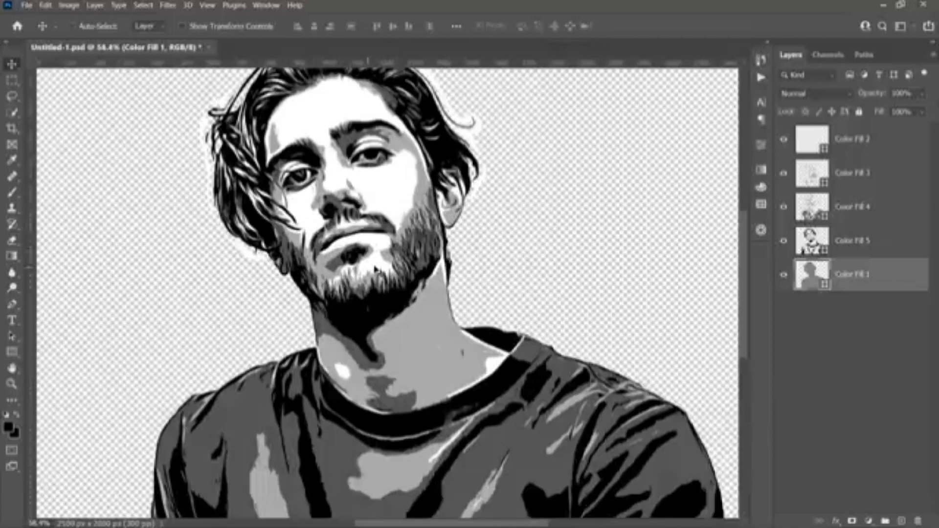
pyautogui.scroll(2, 367, 269)
pyautogui.click(19, 335)
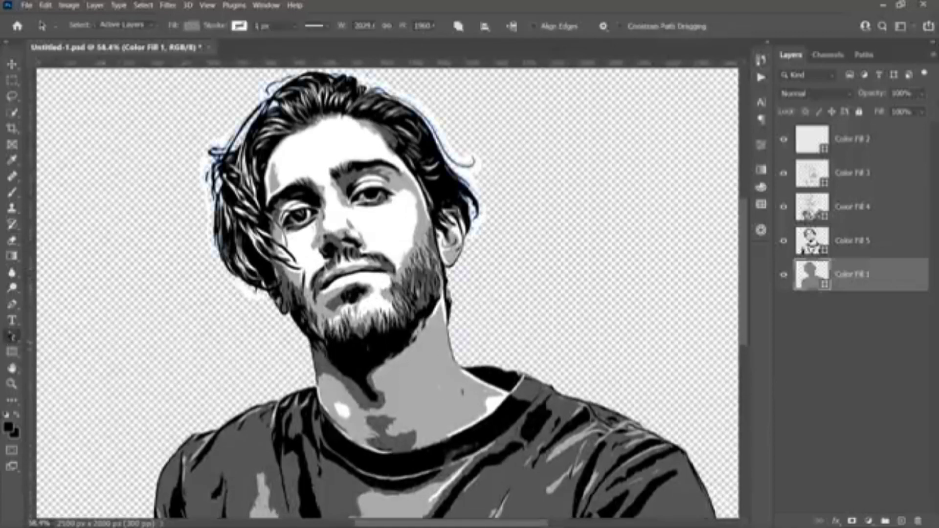
pyautogui.click(868, 250)
pyautogui.click(880, 206)
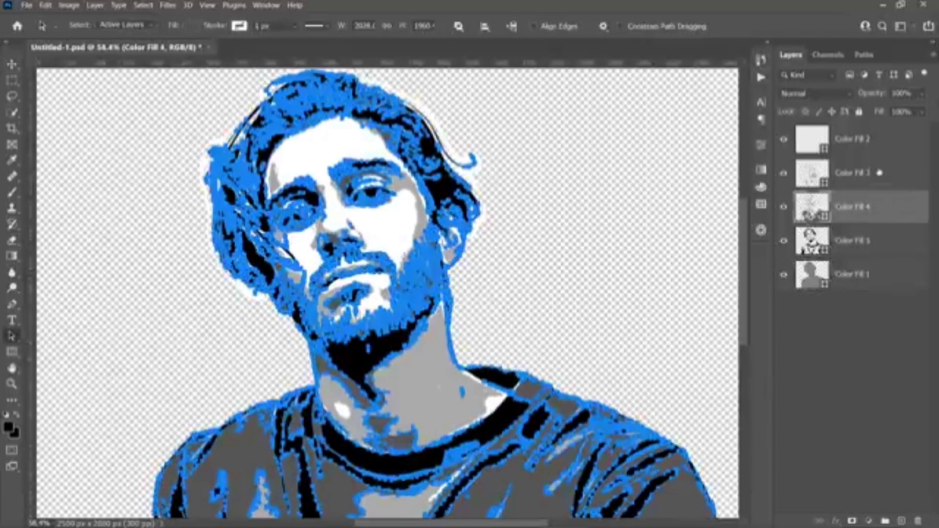
pyautogui.click(879, 172)
pyautogui.click(878, 147)
pyautogui.click(886, 340)
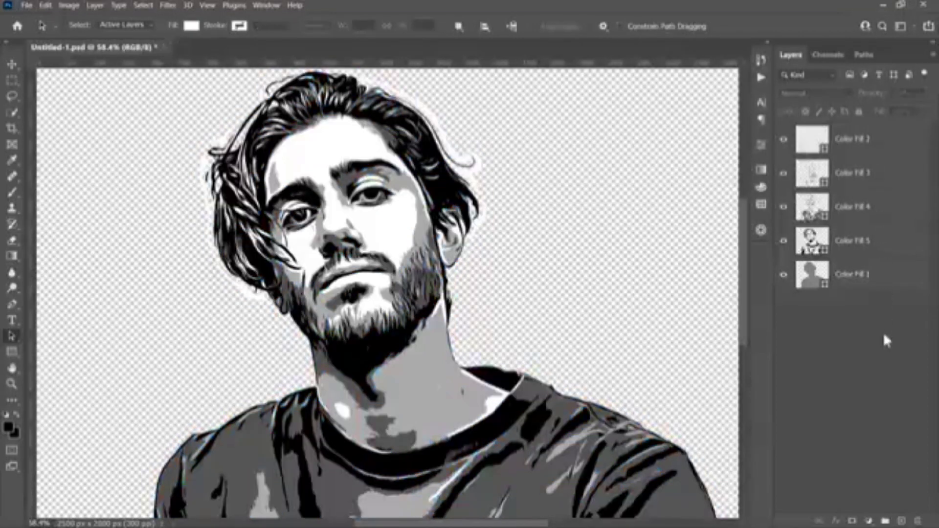
pyautogui.scroll(-1, 397, 311)
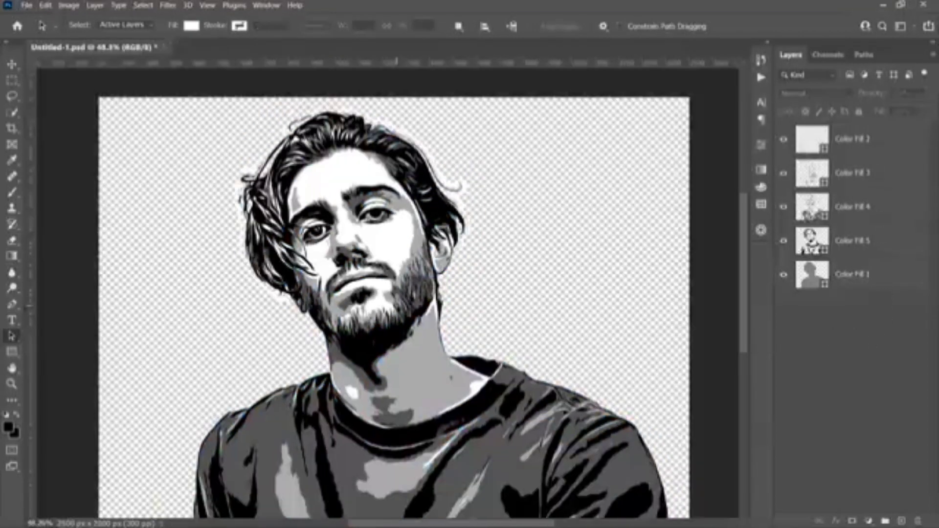
# Save the artwork in the Assets folder as Untitled-1 in Photoshop EPS format with vector data included.
pyautogui.click(27, 5)
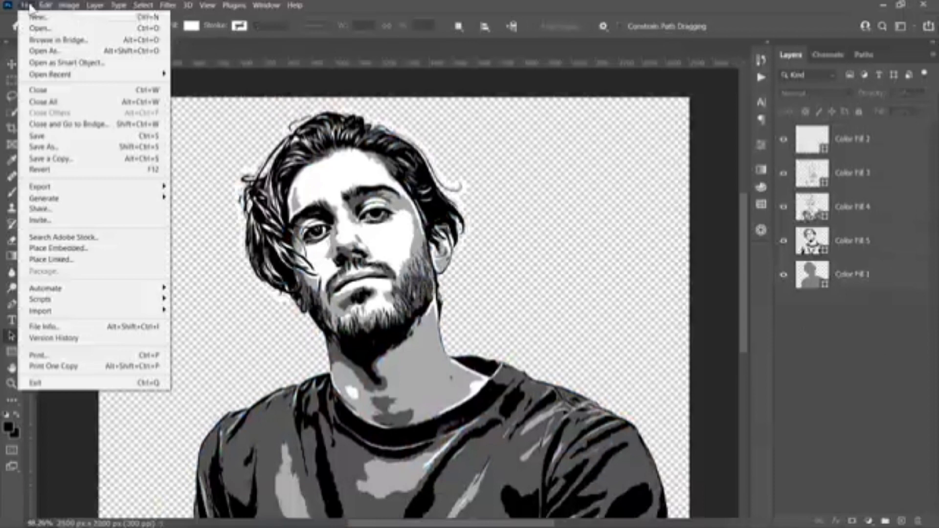
pyautogui.click(74, 148)
pyautogui.click(142, 244)
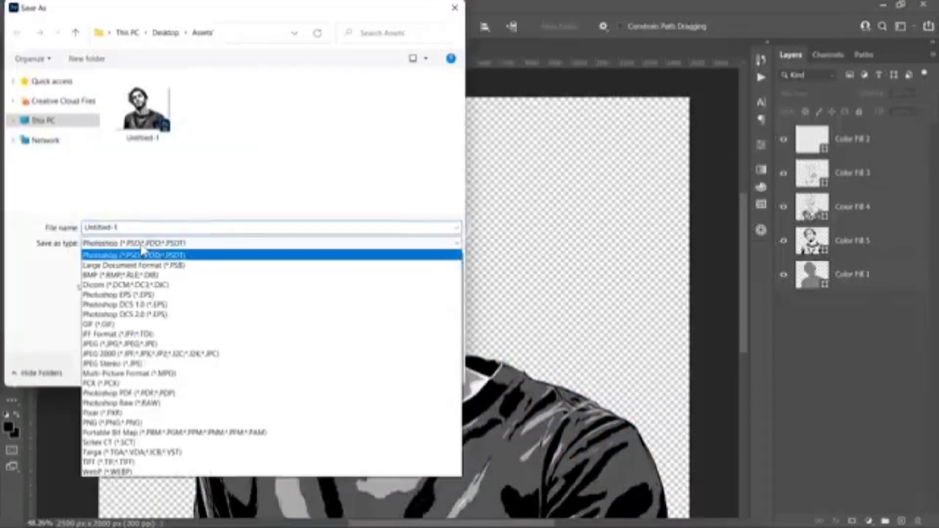
pyautogui.click(145, 295)
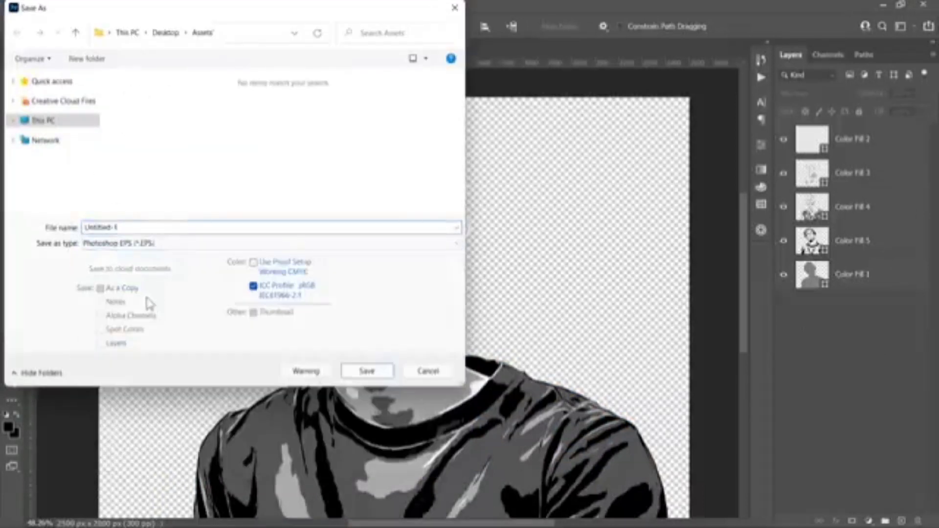
pyautogui.click(367, 371)
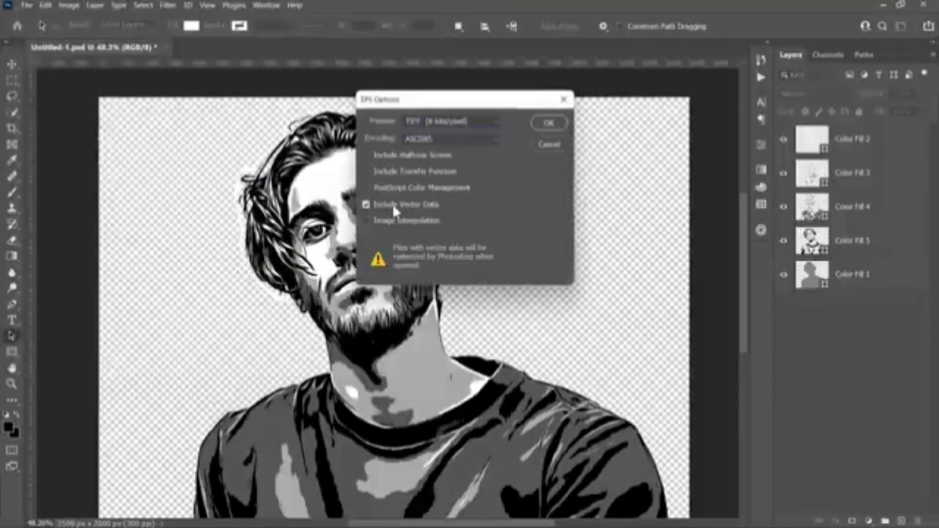
pyautogui.click(545, 123)
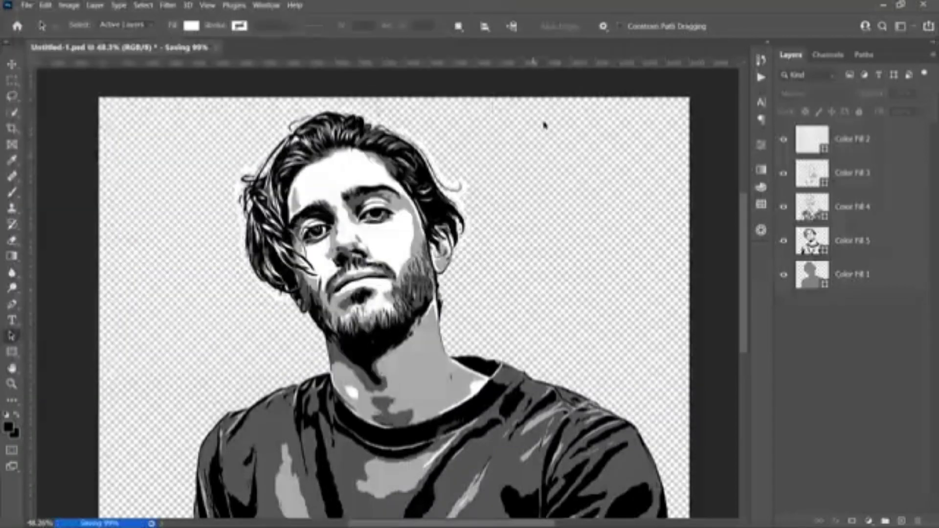
# Change the black Color Fill 5 shape's color to a dark bluish gray.
pyautogui.doubleClick(827, 255)
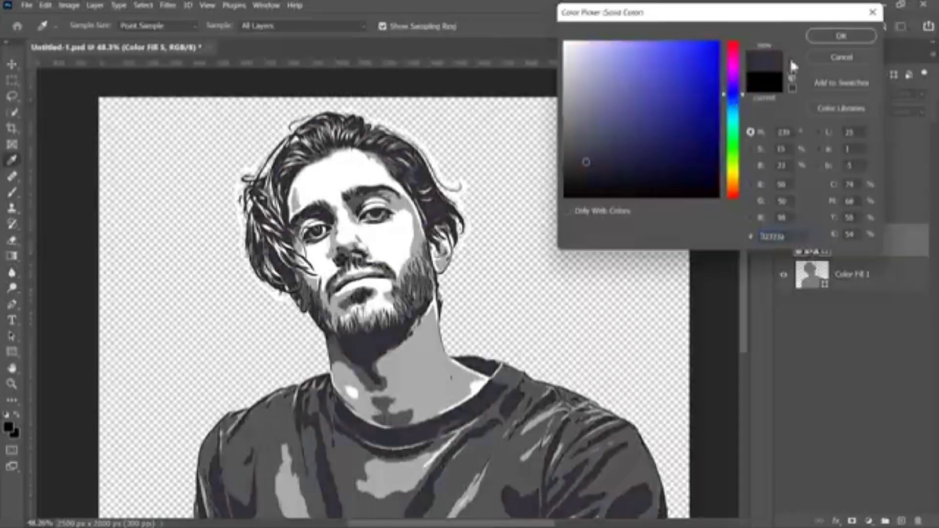
pyautogui.click(840, 35)
# Recolor the dark gray Color Fill 4 shape to a muted dark purple.
pyautogui.doubleClick(812, 207)
pyautogui.click(732, 72)
pyautogui.moveTo(611, 143)
pyautogui.mouseDown()
pyautogui.moveTo(616, 153)
pyautogui.moveTo(612, 136)
pyautogui.mouseUp()
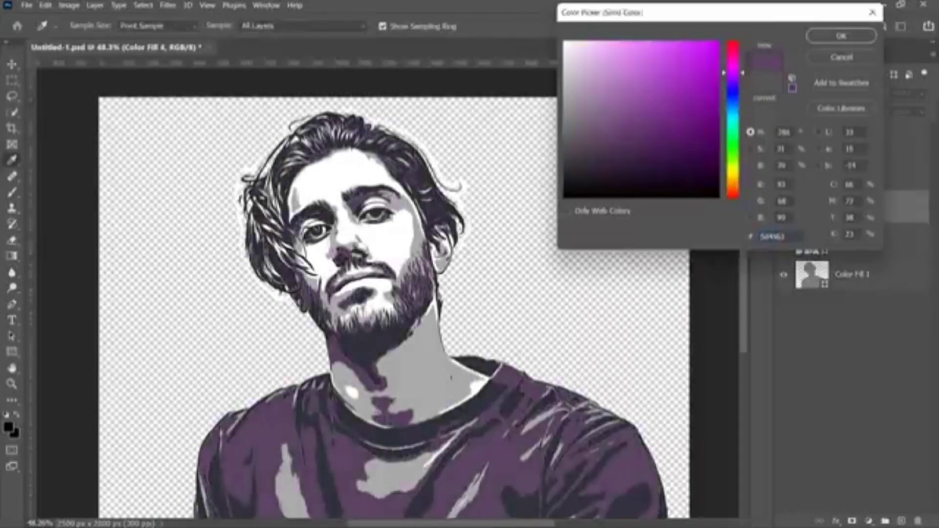